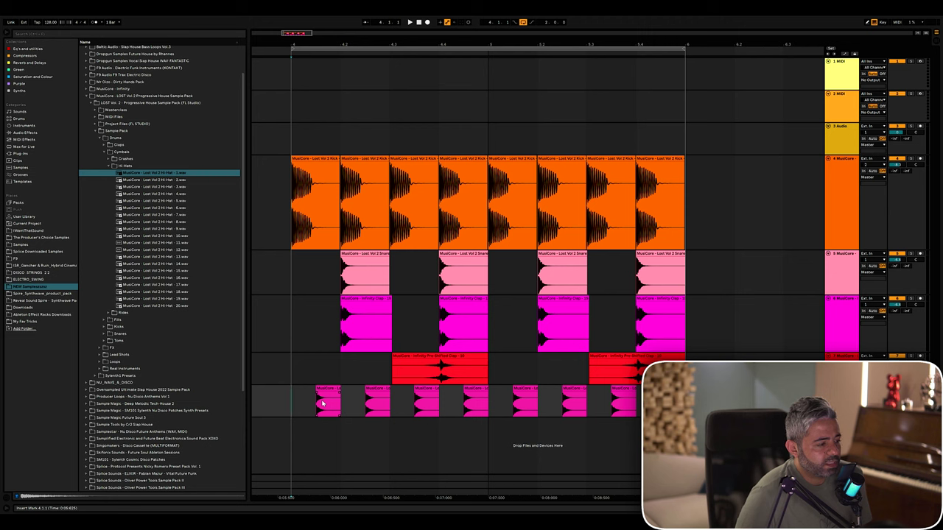
# Set the arrangement to a fixed 1/16 grid and place the insert marker at the start of bar 4.
pyautogui.rightClick(358, 399)
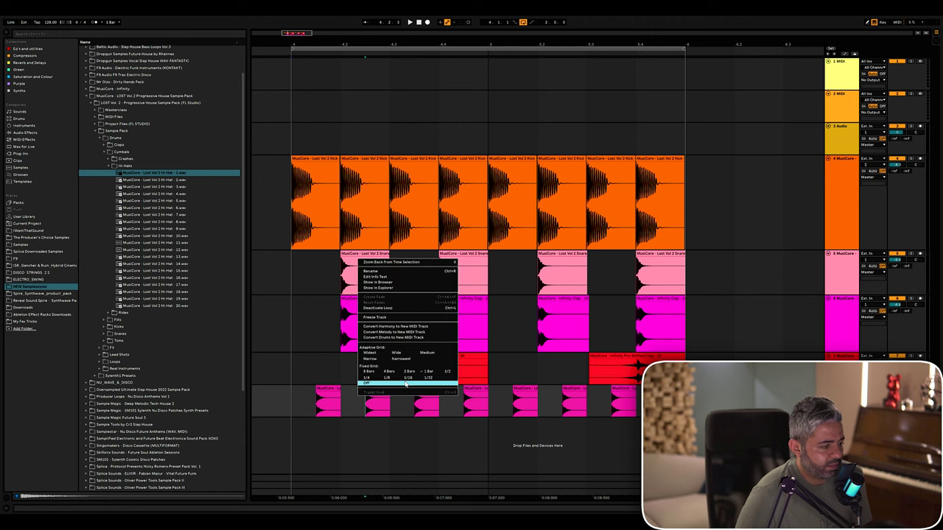
pyautogui.click(406, 384)
pyautogui.click(290, 402)
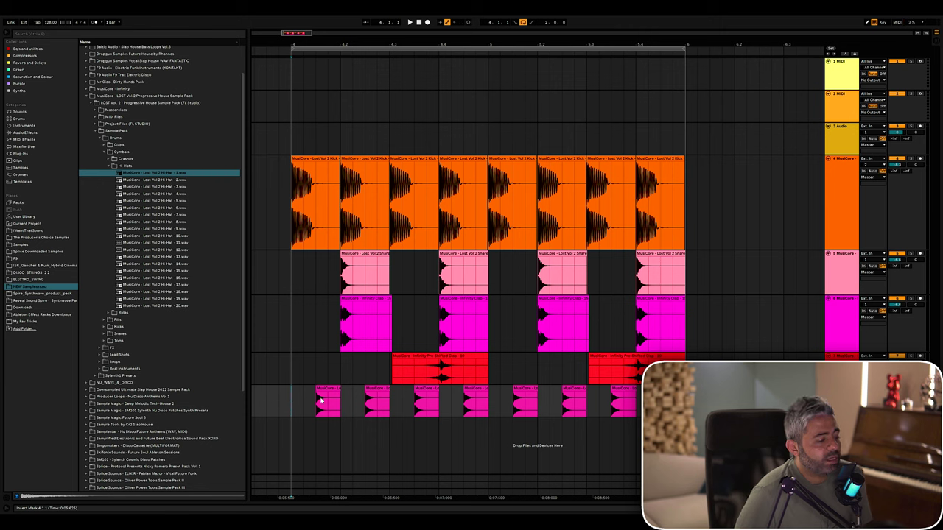
pyautogui.click(323, 390)
pyautogui.click(372, 390)
pyautogui.click(472, 391)
pyautogui.click(521, 391)
pyautogui.click(568, 391)
pyautogui.click(619, 391)
pyautogui.click(298, 401)
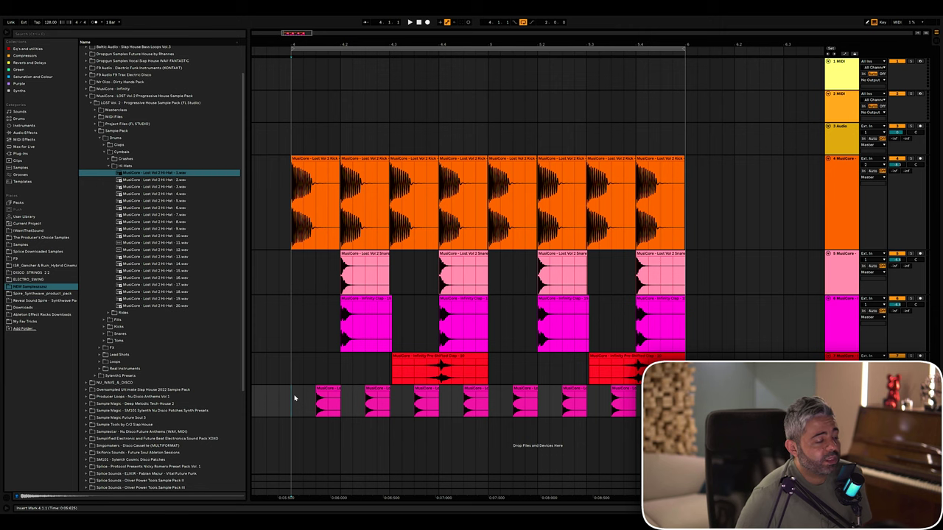
# Examine how the kick, snare, clap and pre-shifted clap line up at beat 4.4.
pyautogui.click(435, 368)
pyautogui.scroll(5, 437, 369)
pyautogui.scroll(-2, 437, 369)
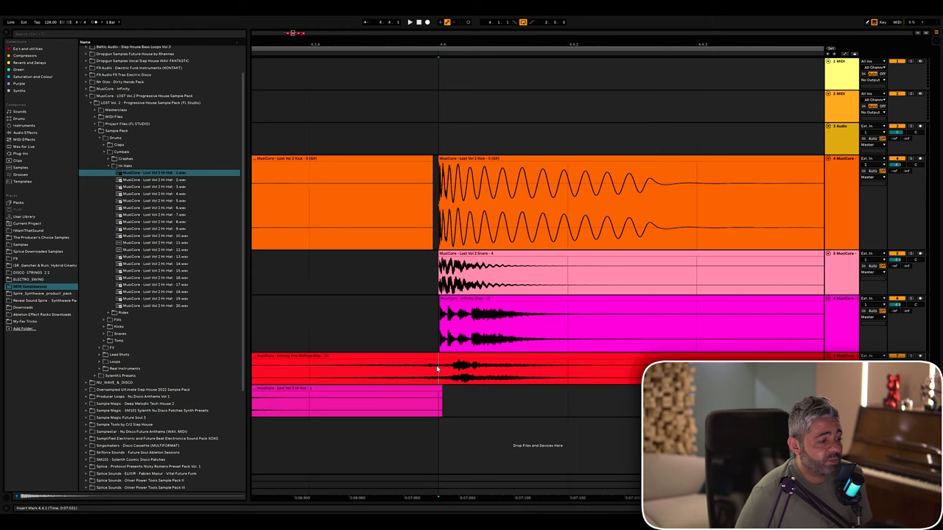
pyautogui.scroll(5, 435, 344)
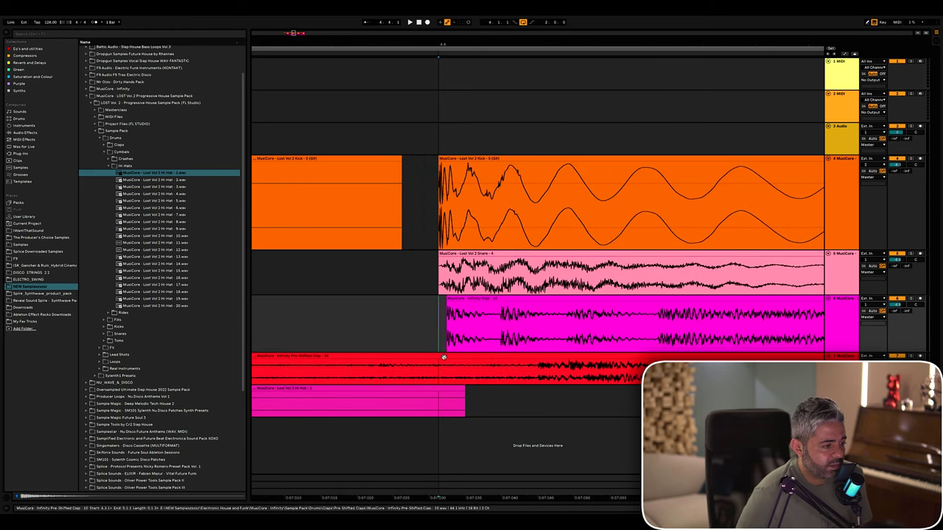
pyautogui.scroll(-10, 442, 369)
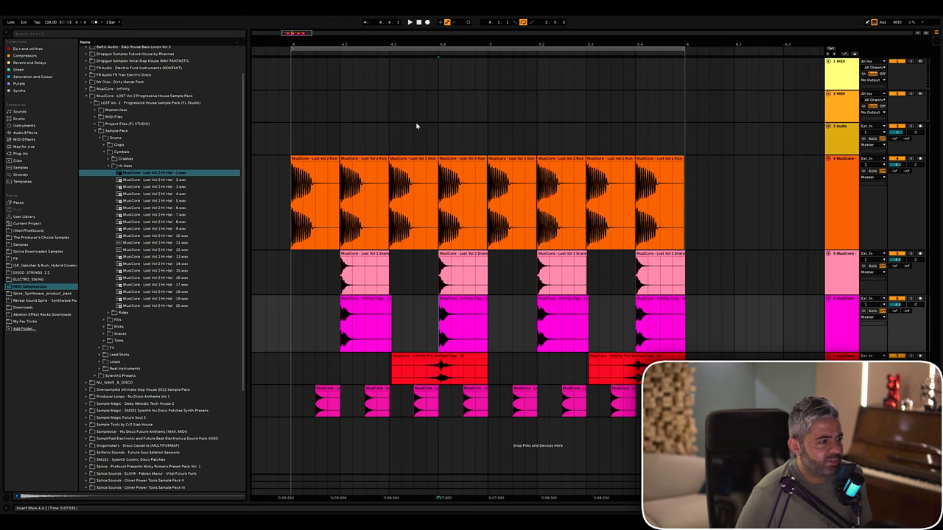
pyautogui.click(292, 344)
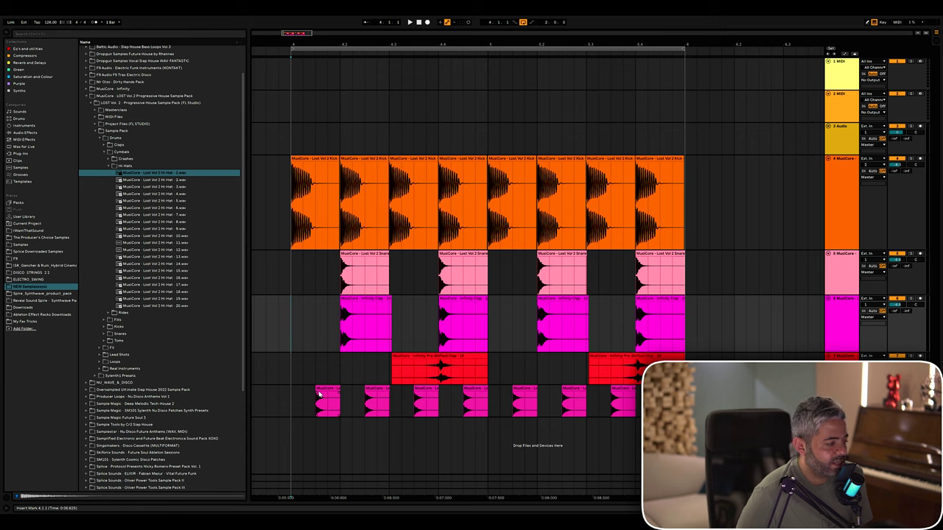
pyautogui.click(291, 397)
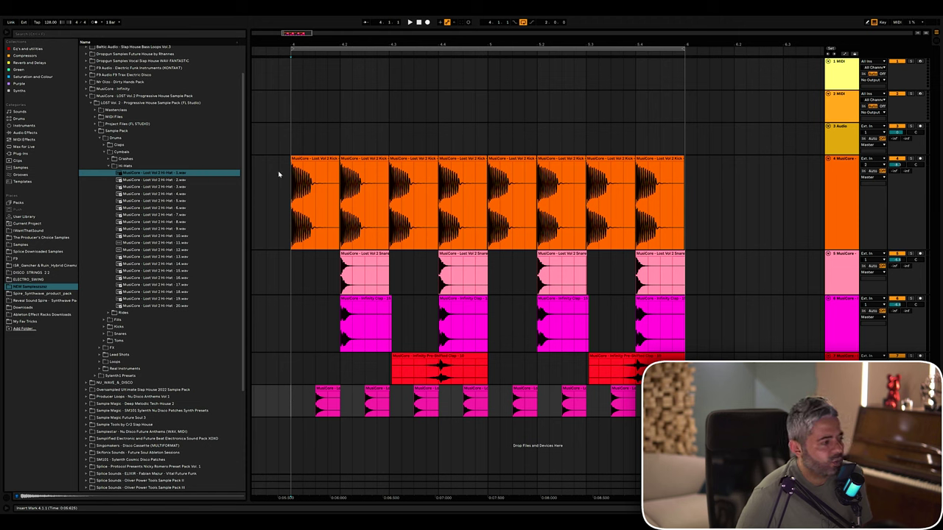
pyautogui.click(321, 403)
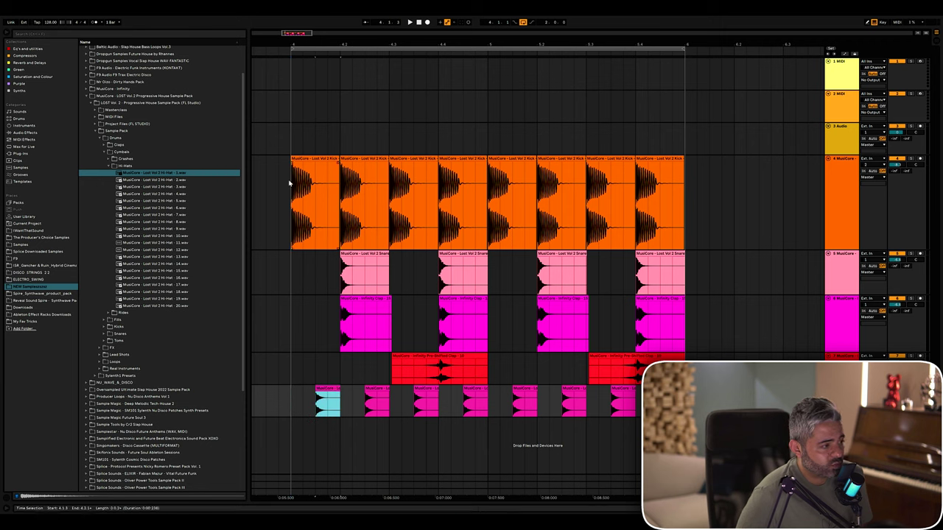
pyautogui.click(290, 401)
# Lower the gain of the second hi-hat clip in bar 4 to about -1.68 dB.
pyautogui.press('+')
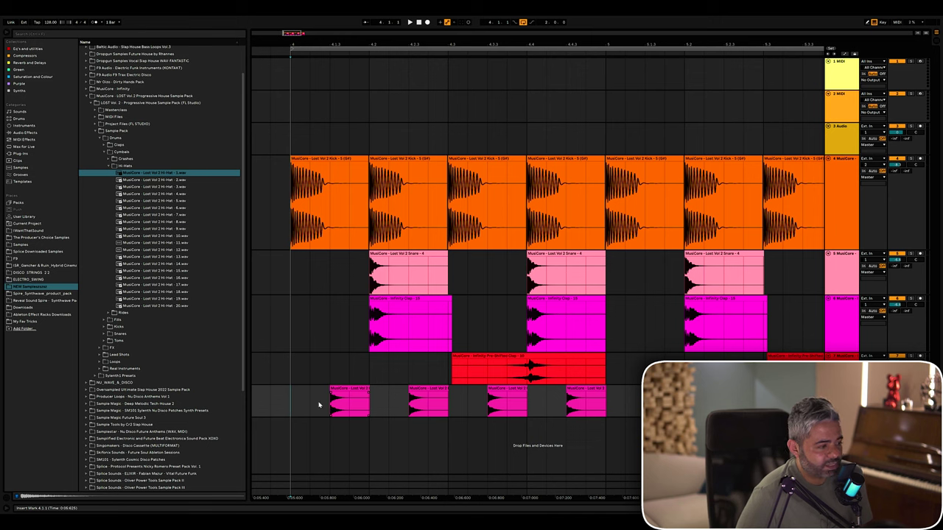
pyautogui.click(346, 402)
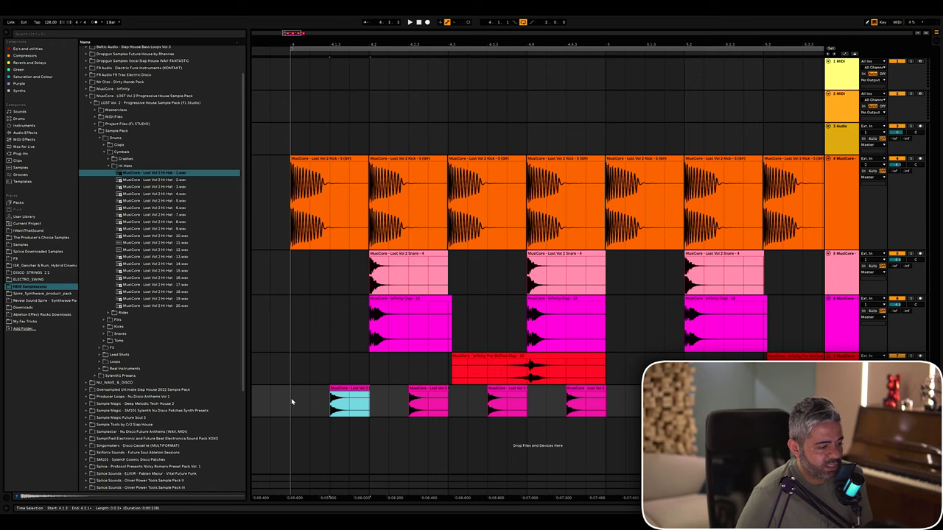
pyautogui.rightClick(421, 390)
pyautogui.click(421, 392)
pyautogui.doubleClick(417, 389)
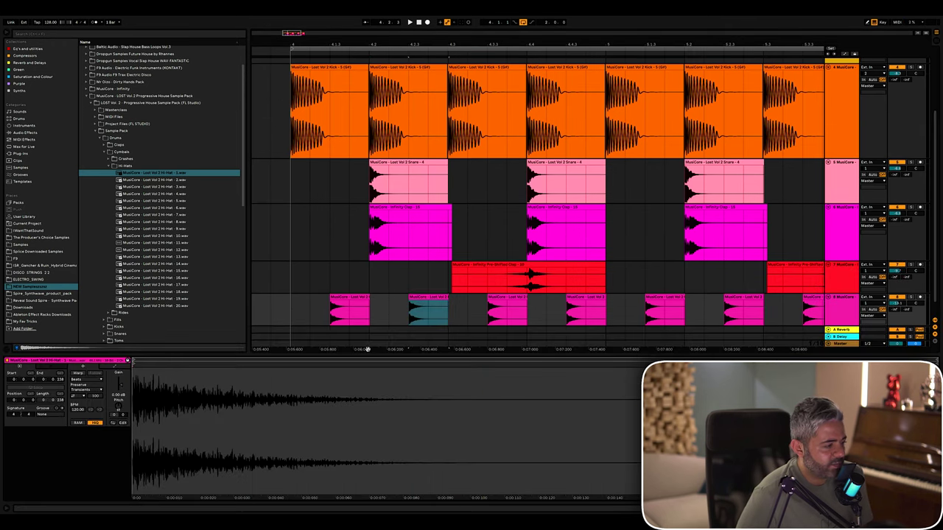
pyautogui.moveTo(120, 388); pyautogui.dragTo(120, 391)
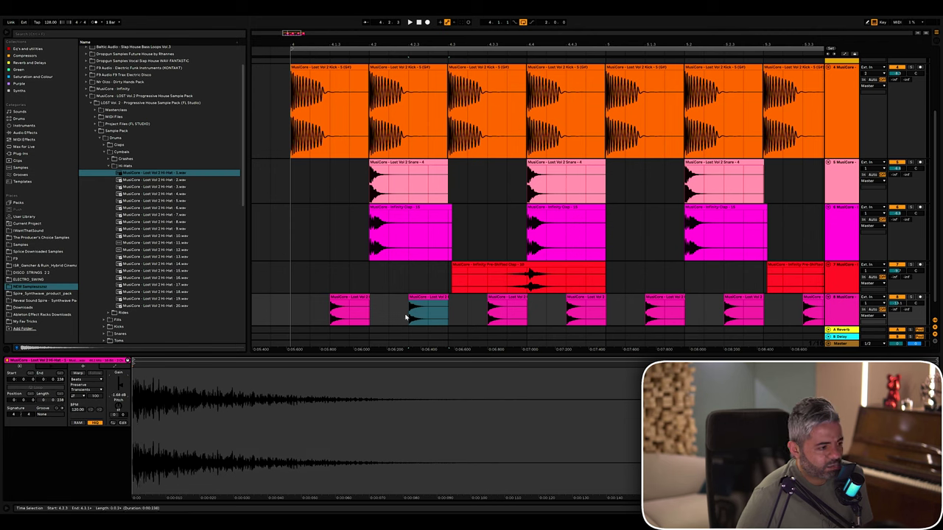
# Colour the second hi-hat clip cyan and play the loop from bar 4.
pyautogui.rightClick(434, 303)
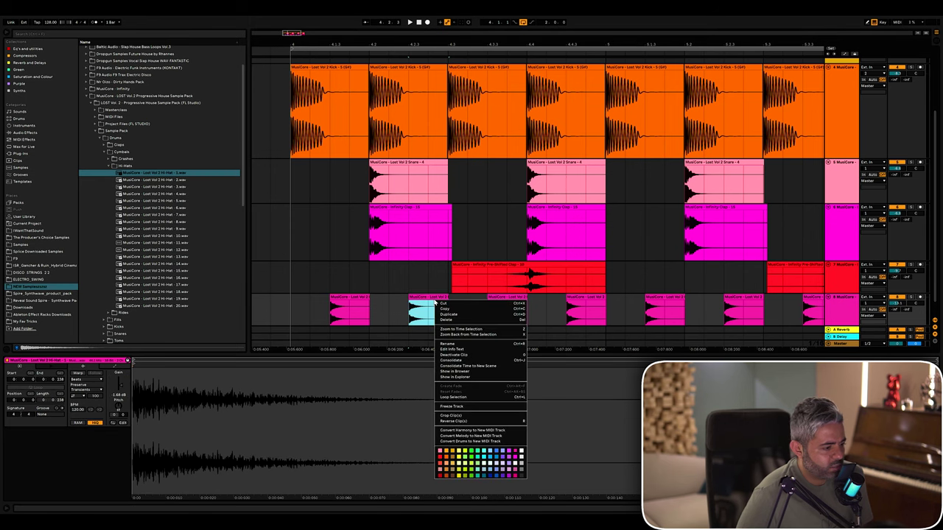
pyautogui.click(478, 458)
pyautogui.click(309, 313)
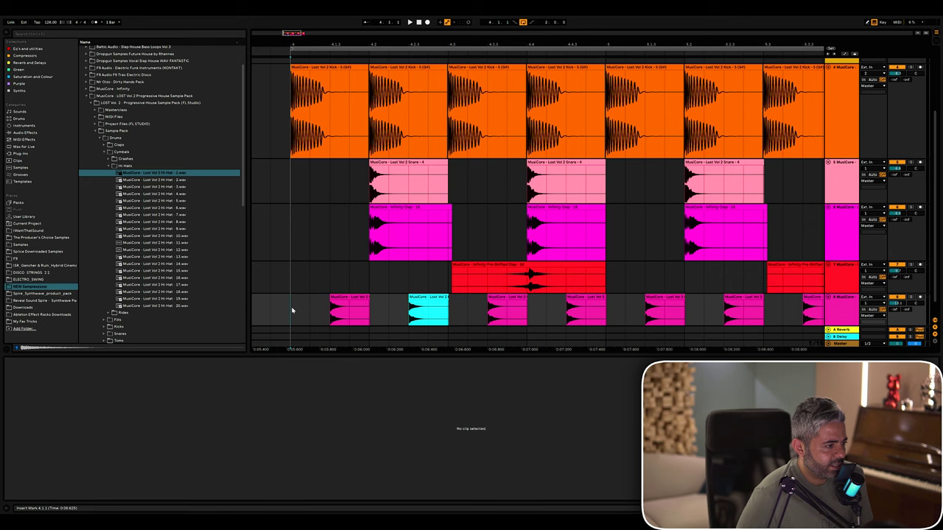
pyautogui.press('space')
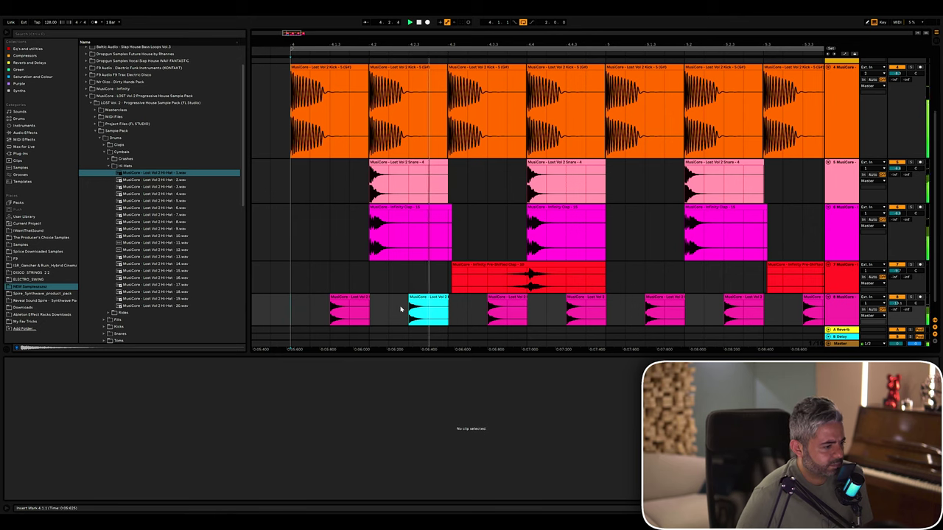
# Colour the third hi-hat clip purple with its gain at -2.41 dB, and play the loop from bar 4.
pyautogui.rightClick(516, 298)
pyautogui.click(583, 473)
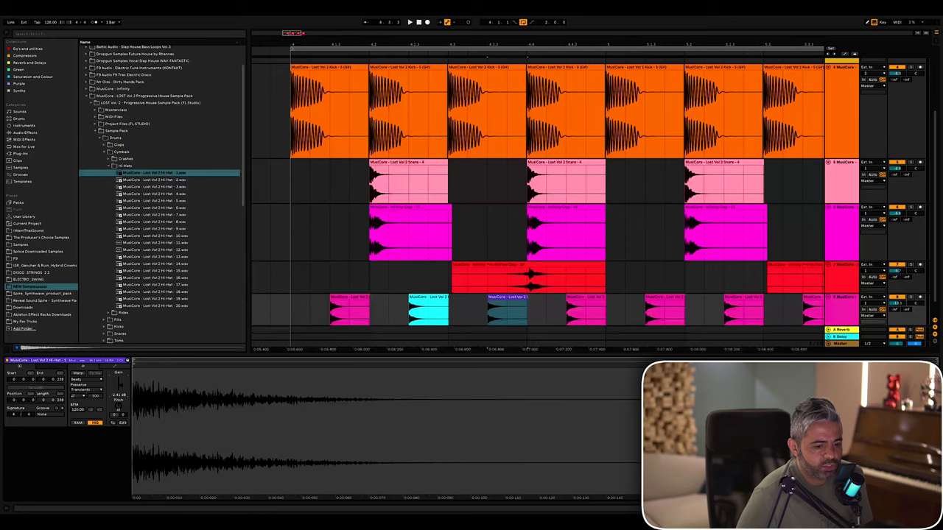
pyautogui.hotkey('ctrl', 'alt', 'l')
pyautogui.click(285, 417)
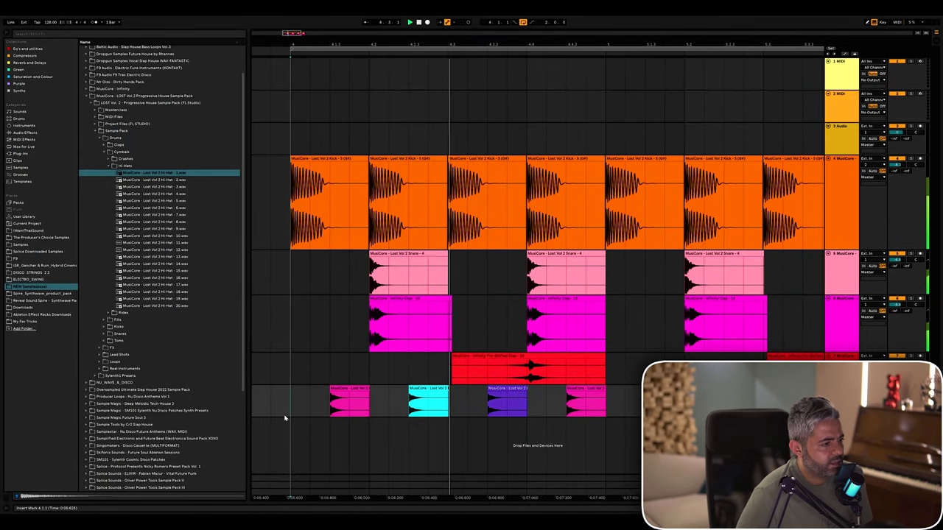
# Set the grid to 1 Bar and delete all hi-hat clips after the purple third one.
pyautogui.scroll(-3, 508, 418)
pyautogui.hscroll(1, 509, 418)
pyautogui.rightClick(568, 412)
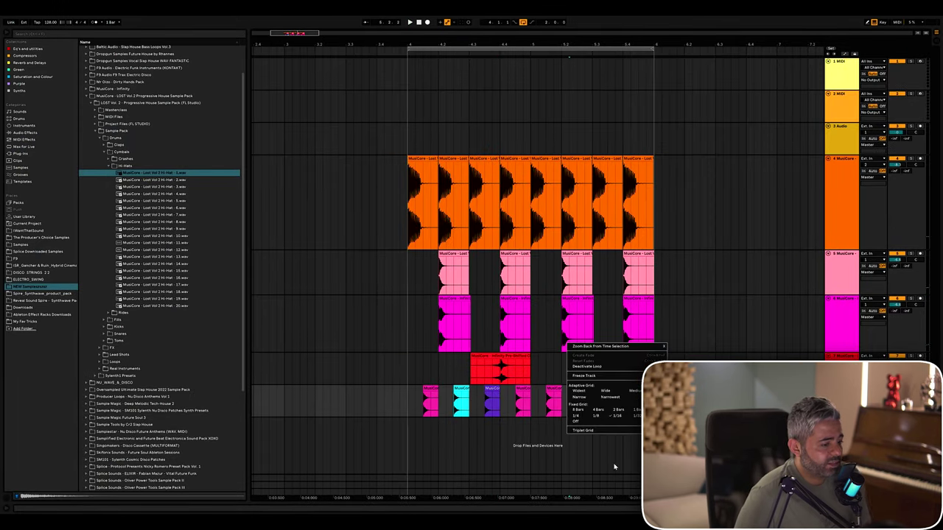
pyautogui.click(638, 416)
pyautogui.rightClick(631, 441)
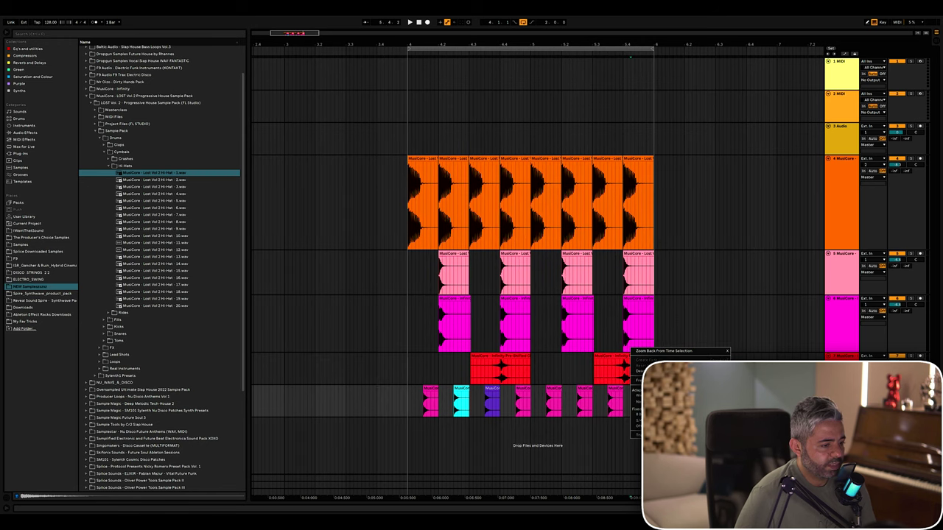
pyautogui.click(700, 414)
pyautogui.moveTo(656, 407); pyautogui.dragTo(517, 406)
pyautogui.press('Delete')
# Change the fixed grid to 1/4, copy the first hi-hat clip to 4.4.3 and play the loop from bar 4.
pyautogui.rightClick(389, 407)
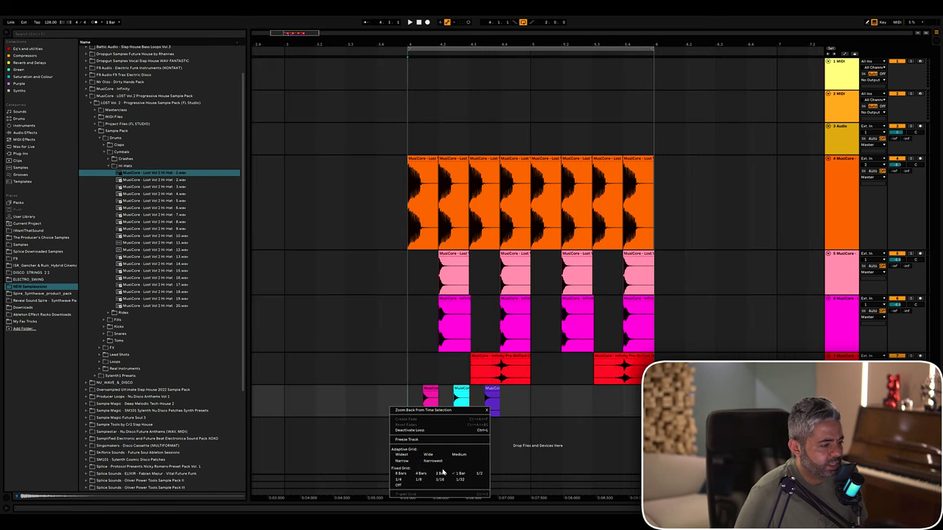
pyautogui.click(400, 480)
pyautogui.click(482, 412)
pyautogui.press('+')
pyautogui.press('+')
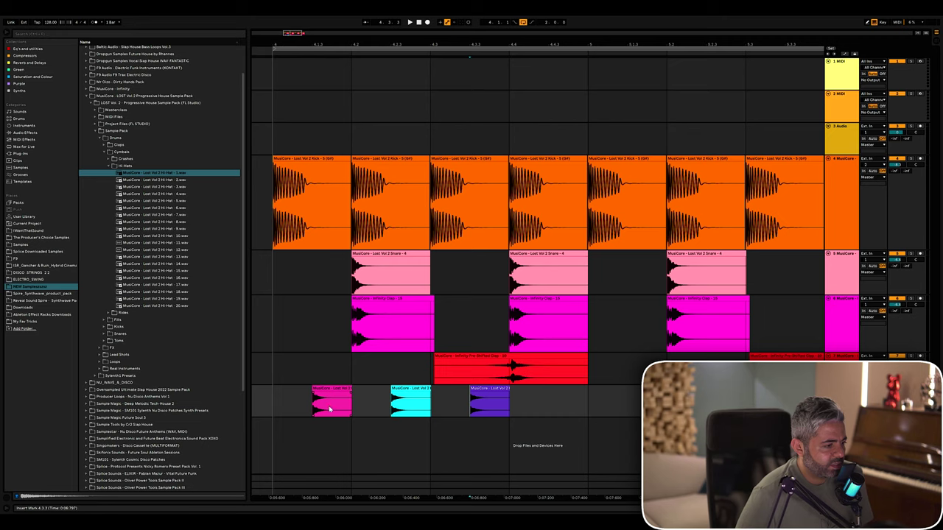
pyautogui.click(334, 389)
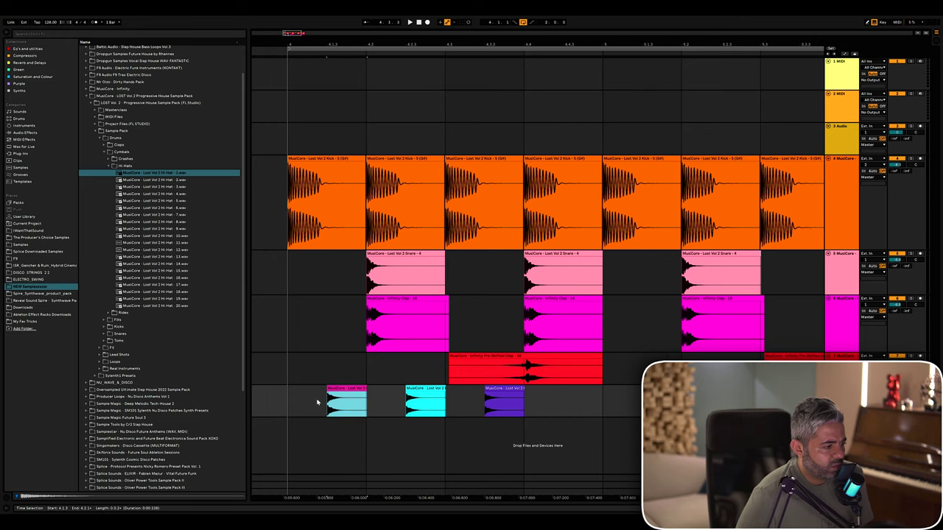
pyautogui.rightClick(272, 392)
pyautogui.click(363, 464)
pyautogui.click(340, 388)
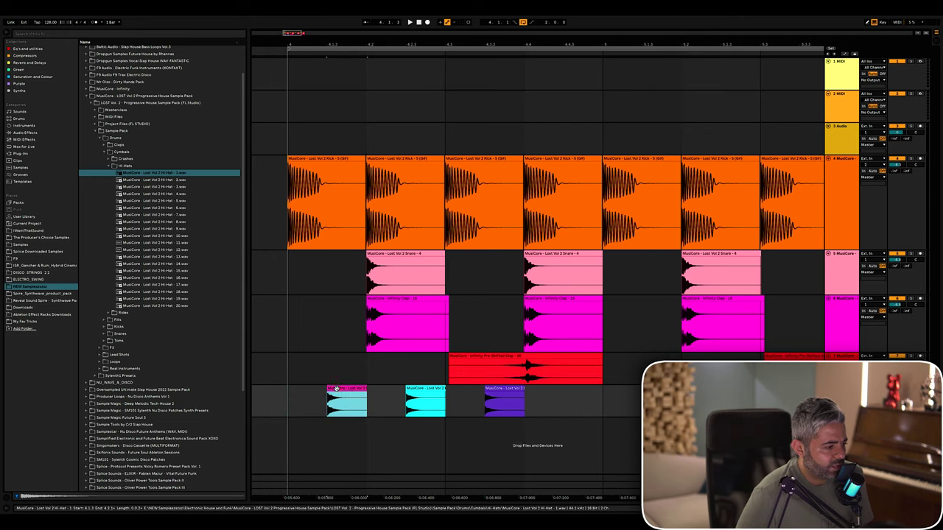
pyautogui.click(277, 400)
pyautogui.press('space')
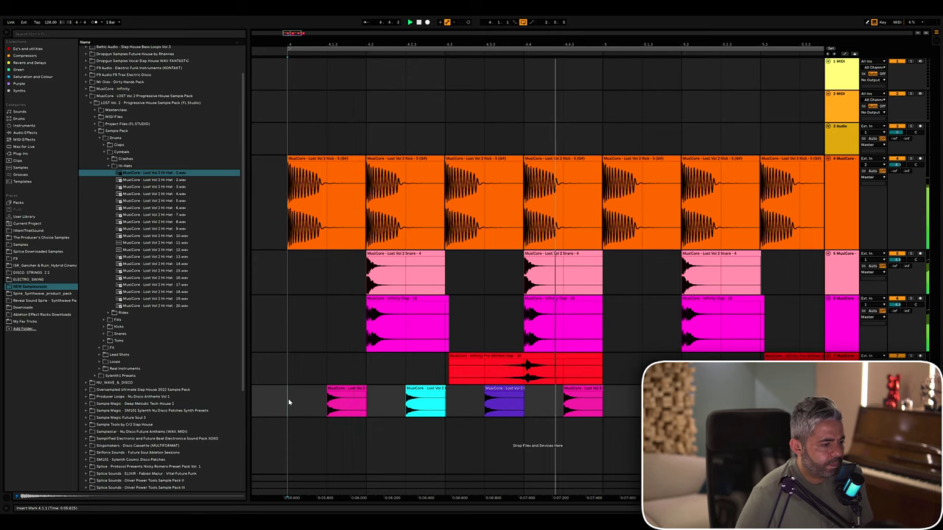
# Set the fourth hi-hat clip's gain to -1.43 dB, colour it dark teal and play the loop.
pyautogui.press('space')
pyautogui.doubleClick(578, 389)
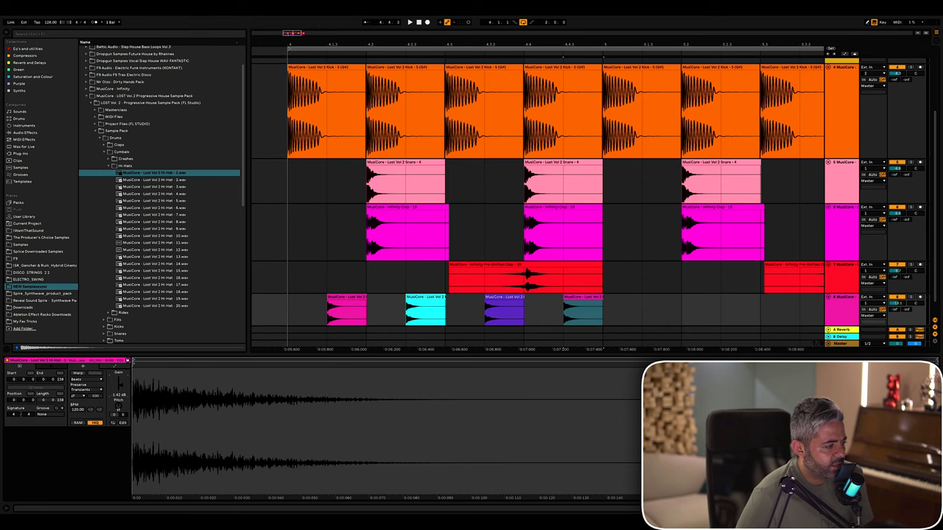
pyautogui.click(935, 508)
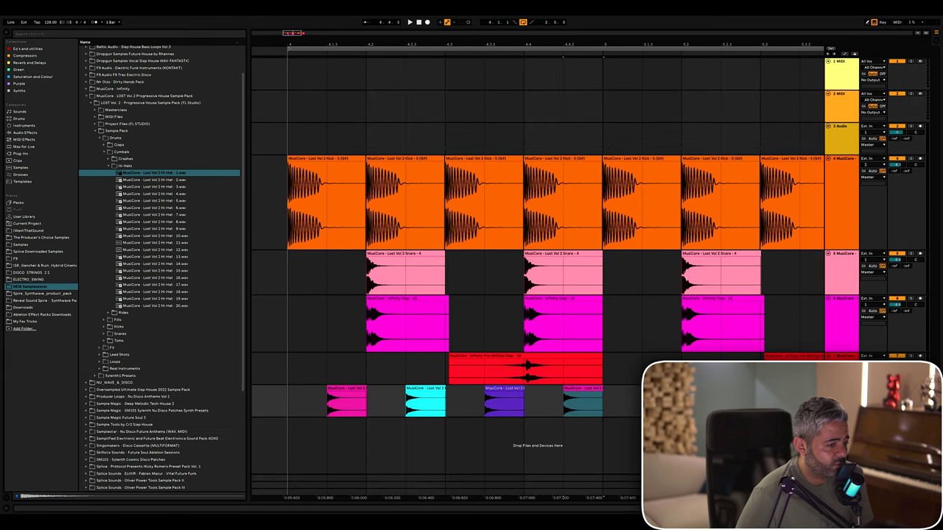
pyautogui.rightClick(591, 389)
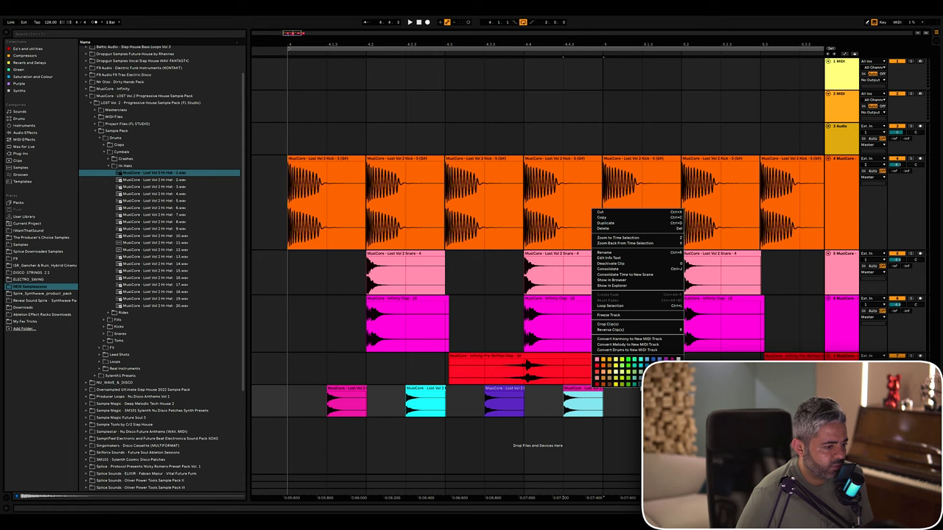
pyautogui.click(638, 382)
pyautogui.press('space')
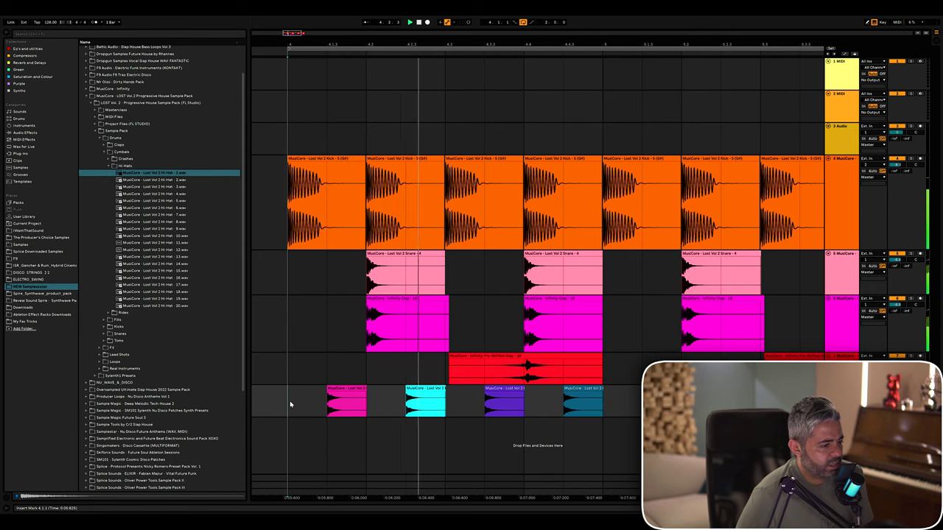
pyautogui.press('space')
# Duplicate bar 4's four hi-hat clips into bar 5 and play the loop.
pyautogui.moveTo(290, 404); pyautogui.dragTo(608, 409)
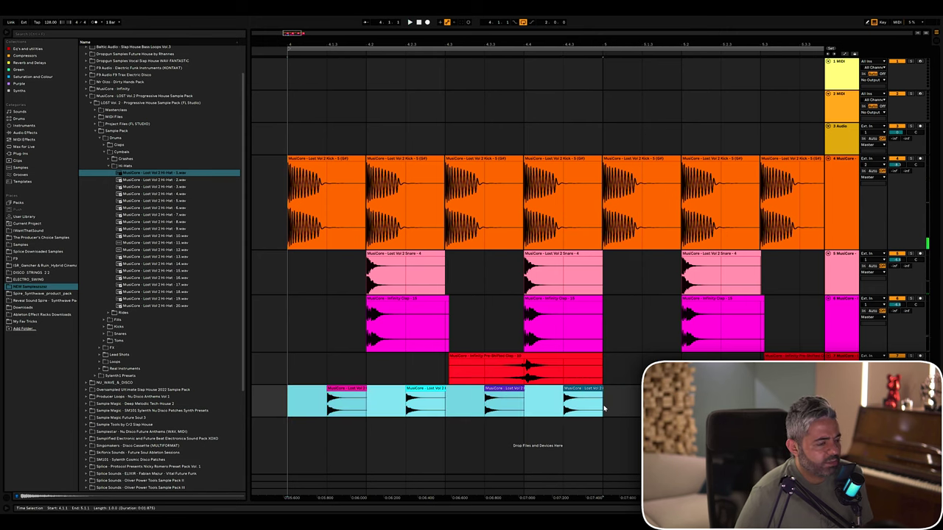
pyautogui.press('-')
pyautogui.press('-')
pyautogui.hotkey('ctrl', 'd')
pyautogui.click(387, 400)
pyautogui.press('+')
pyautogui.hscroll(1, 411, 389)
pyautogui.press('space')
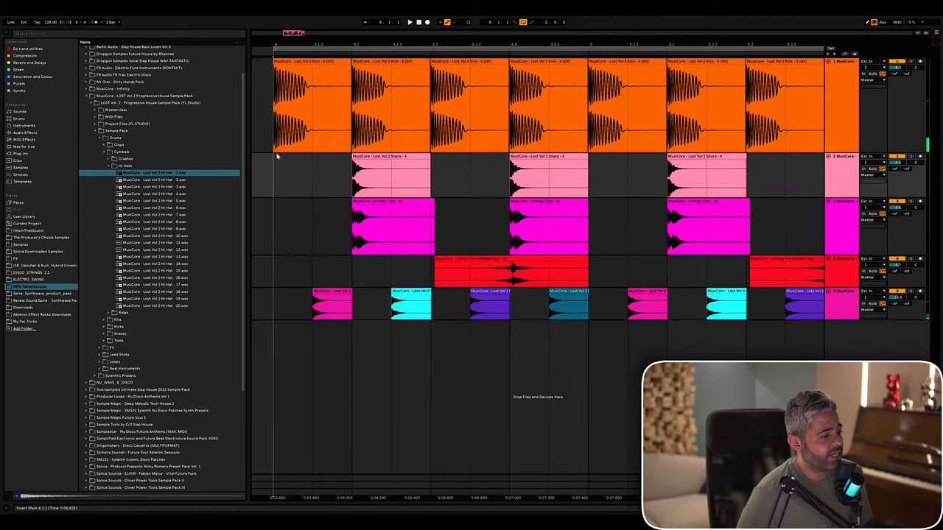
# Collapse the Hi-Hats folder in the sample browser and place the insert marker at the start of bar 4.
pyautogui.press('-')
pyautogui.hscroll(-2, 316, 169)
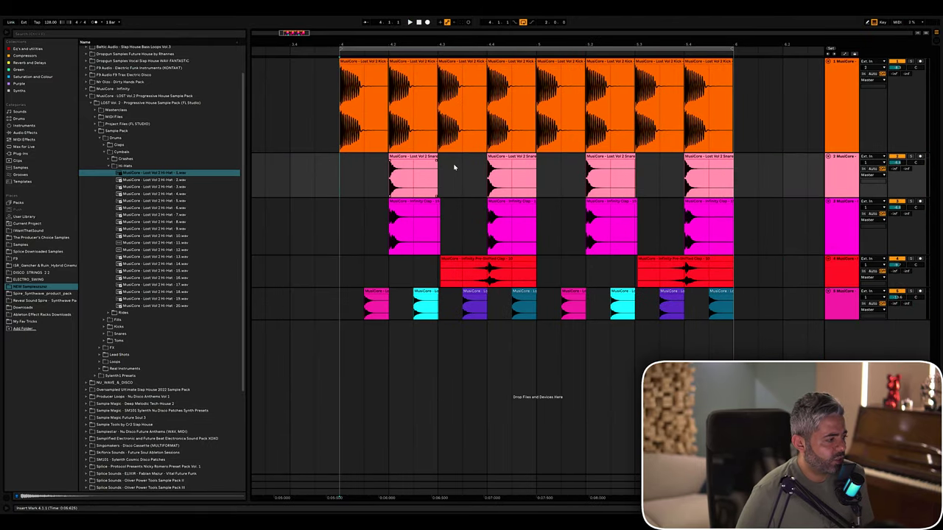
pyautogui.click(108, 166)
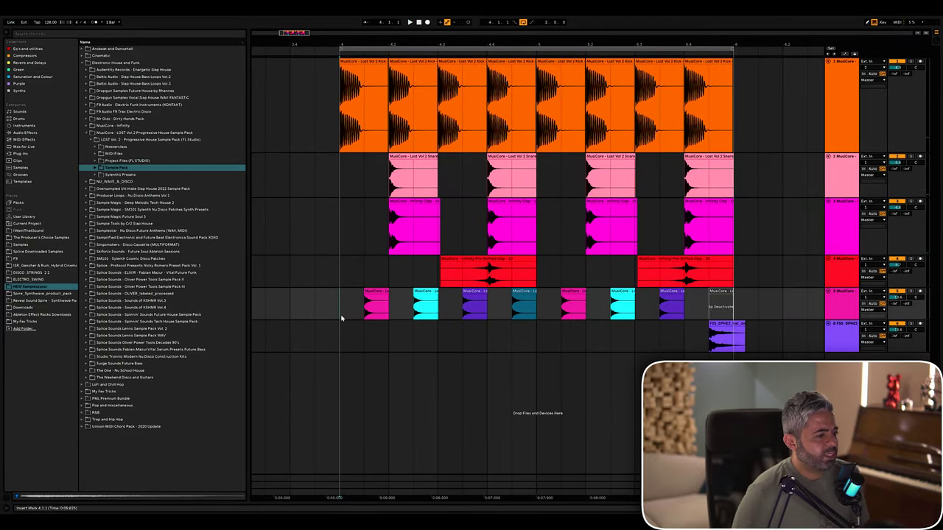
pyautogui.hscroll(1, 341, 317)
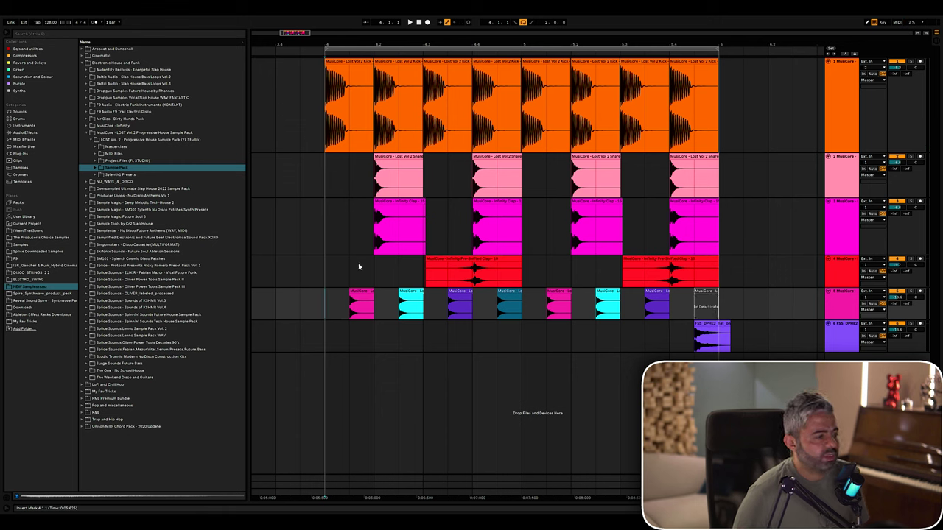
pyautogui.click(325, 267)
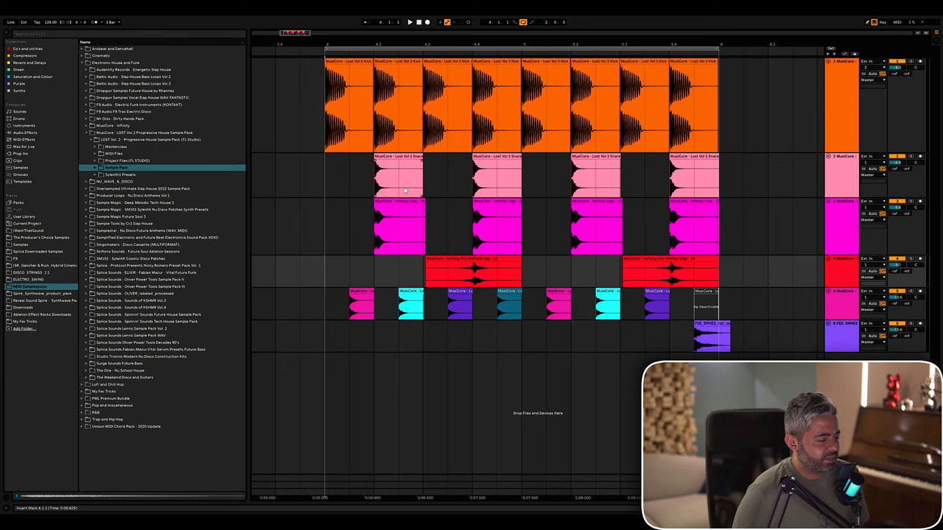
# Play the loop from bar 4 and slightly raise the volume of the track holding the extra hat at 5.4.3.
pyautogui.moveTo(731, 329); pyautogui.dragTo(694, 333)
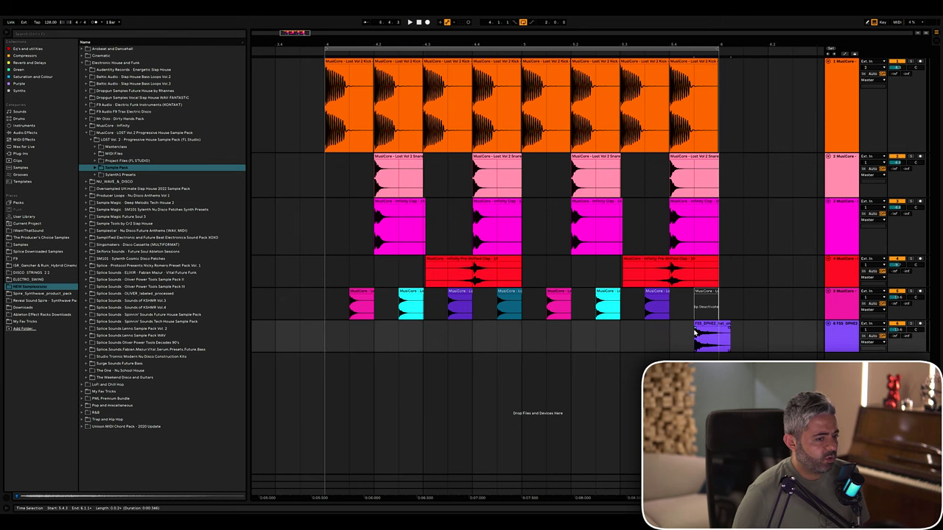
pyautogui.click(329, 337)
pyautogui.press('space')
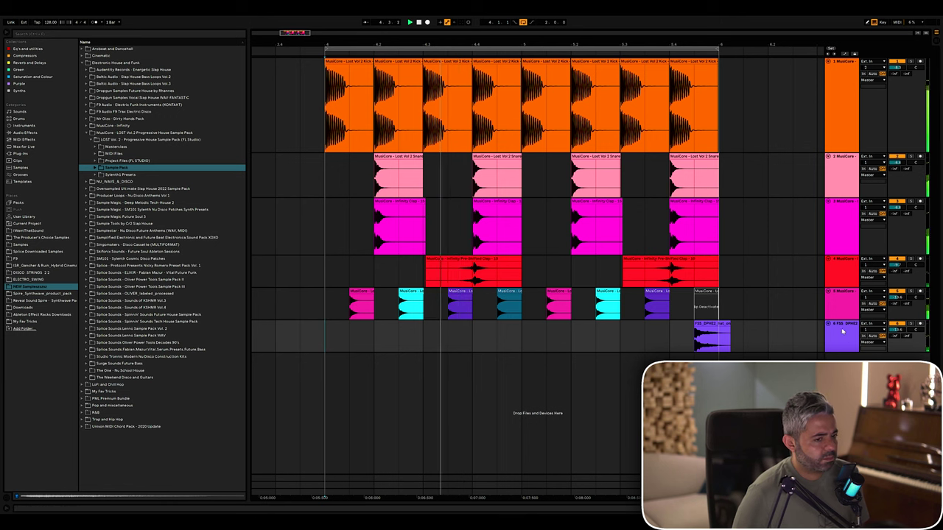
pyautogui.moveTo(897, 333); pyautogui.dragTo(896, 331)
pyautogui.moveTo(897, 333); pyautogui.dragTo(896, 330)
pyautogui.press('space')
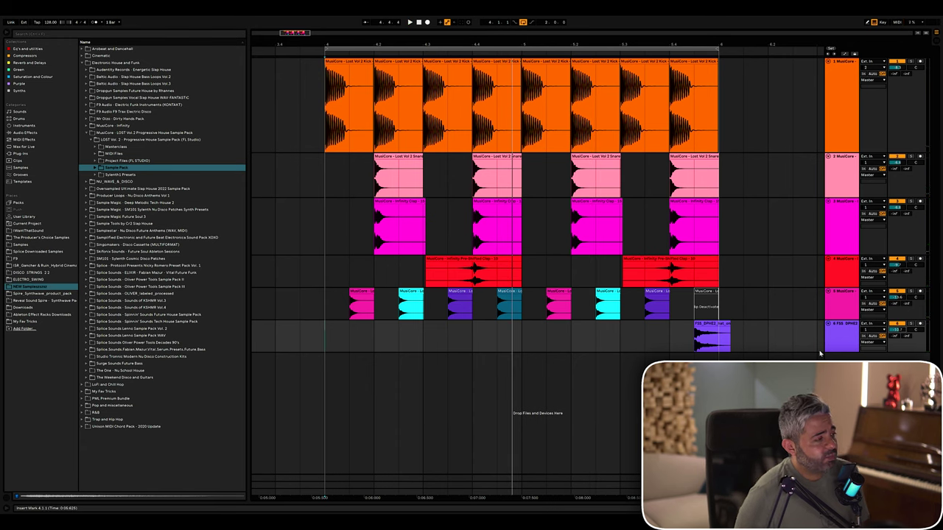
# Insert a MIDI track below the extra hat track and search the browser for "simpler".
pyautogui.click(836, 345)
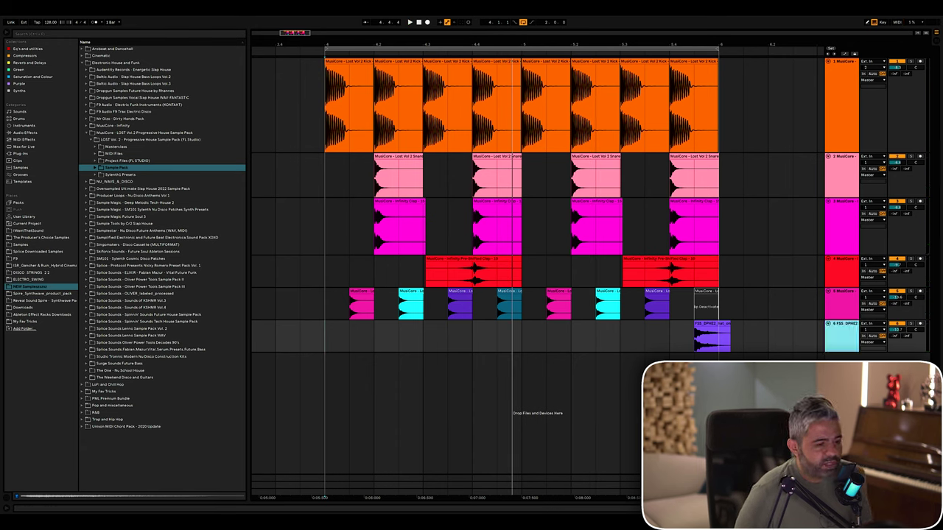
pyautogui.press('super+shift+t')
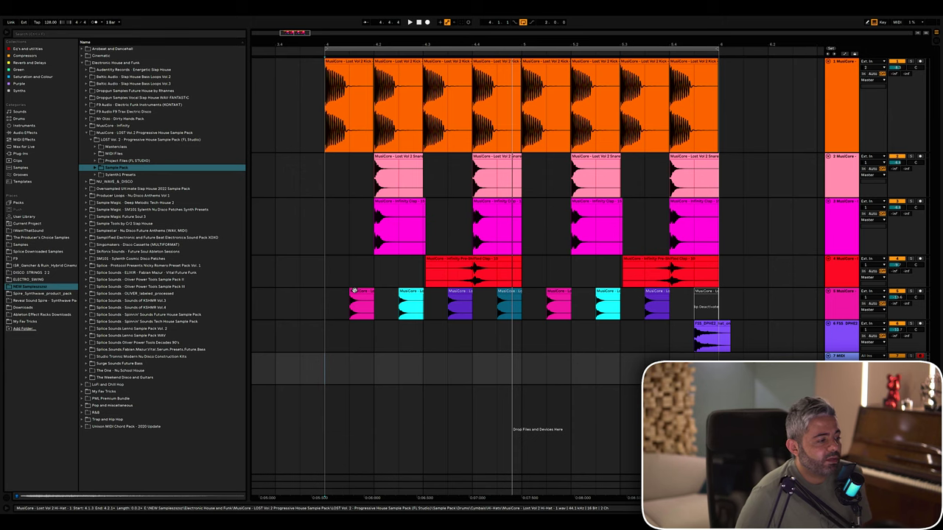
pyautogui.hotkey('ctrl', 'f')
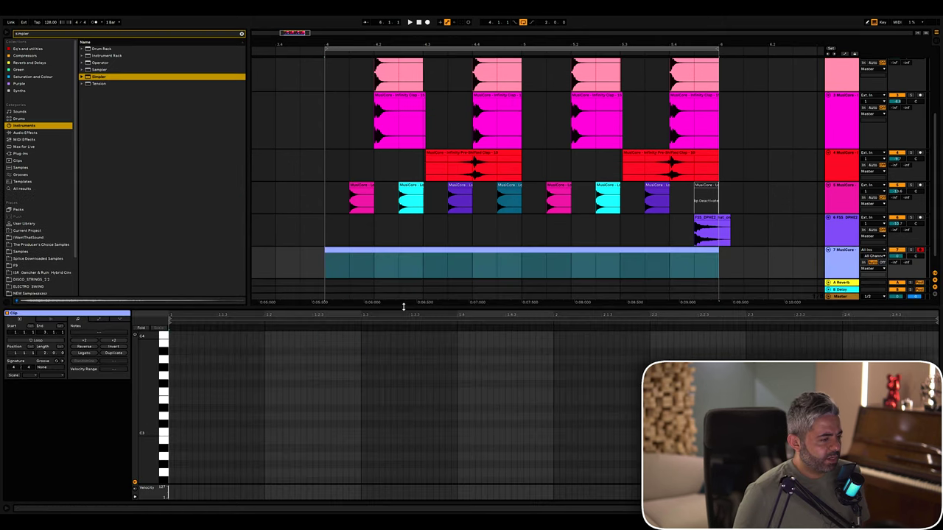
# Compare the new MIDI track's Simpler hi-hat sample with the first audio hi-hat clip.
pyautogui.click(442, 269)
pyautogui.scroll(-1, 472, 221)
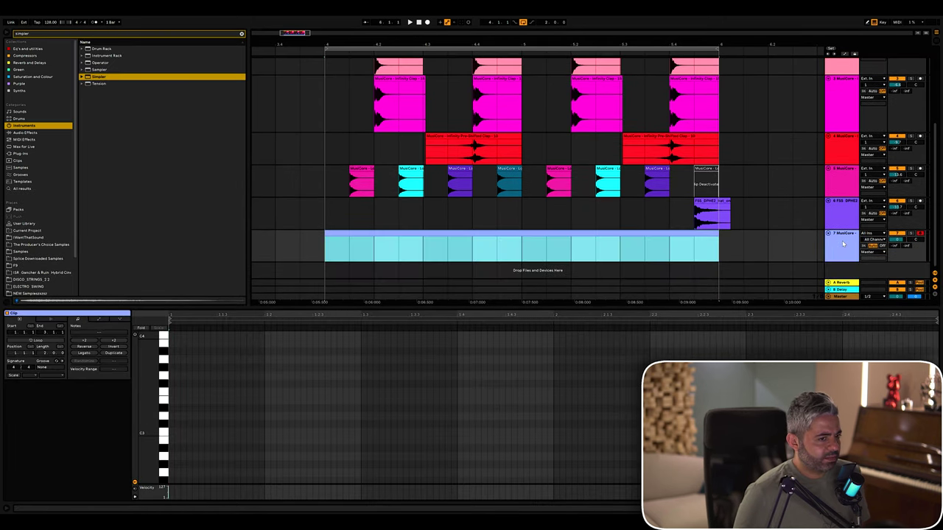
pyautogui.click(844, 245)
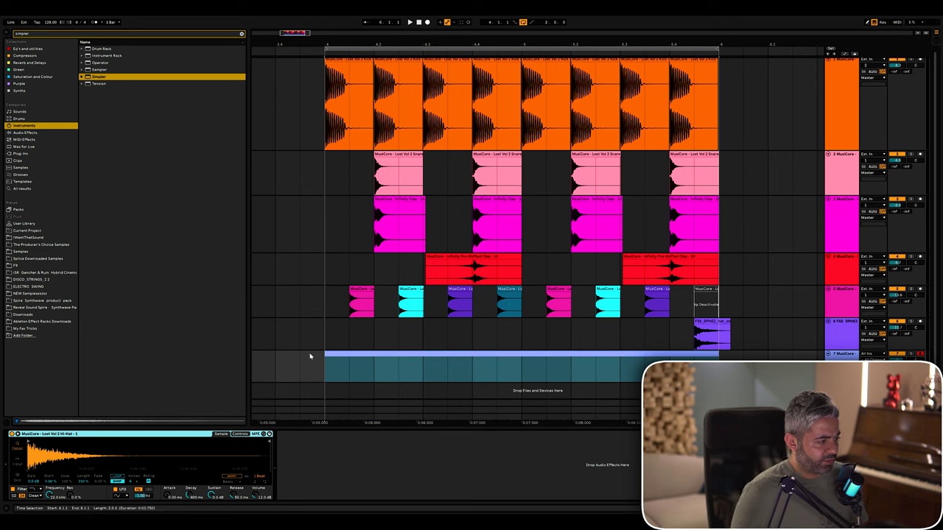
pyautogui.click(357, 289)
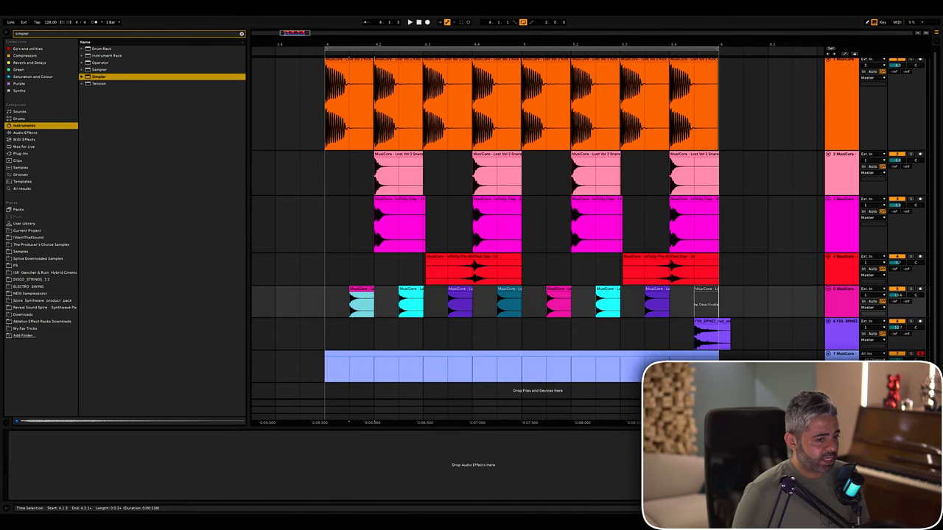
pyautogui.click(844, 354)
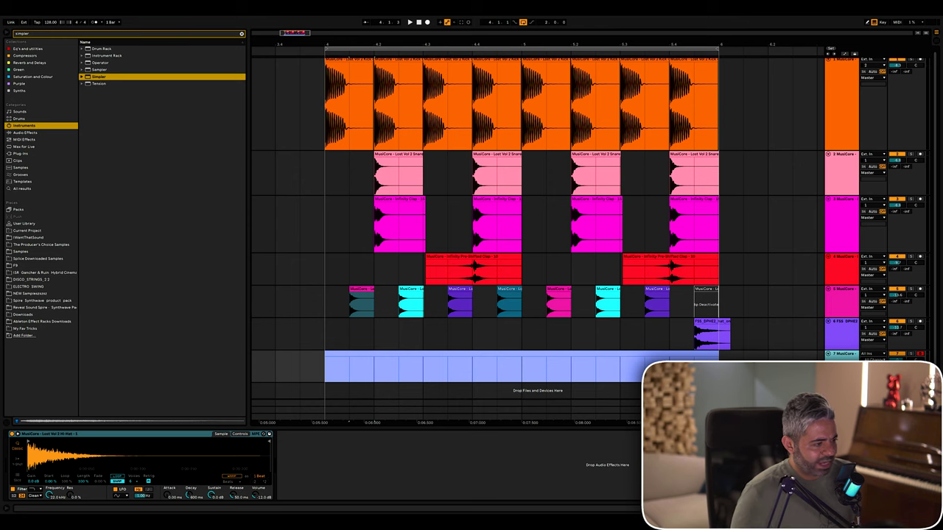
# Open the two-bar MIDI clip and draw a C3 note from 1.1.3 to 1.2.1.
pyautogui.doubleClick(343, 355)
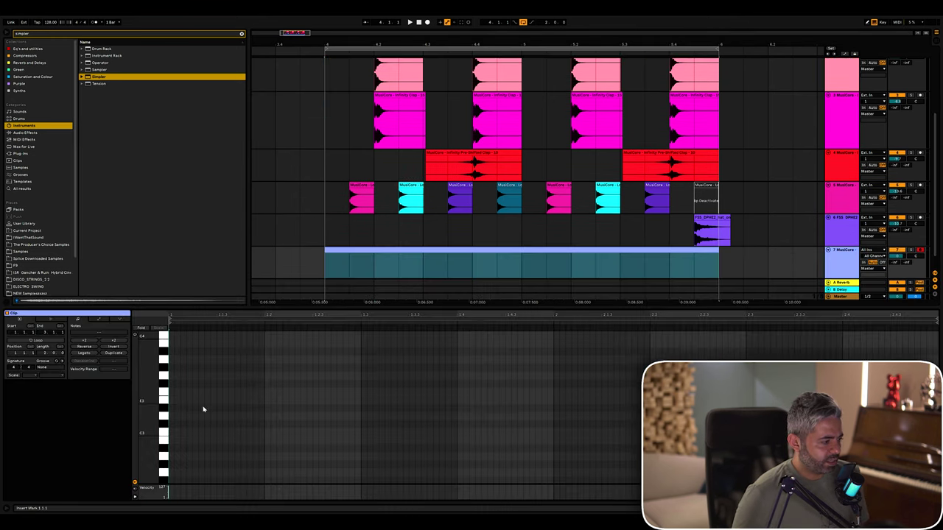
pyautogui.moveTo(172, 436); pyautogui.dragTo(254, 434)
pyautogui.click(697, 200)
pyautogui.click(251, 432)
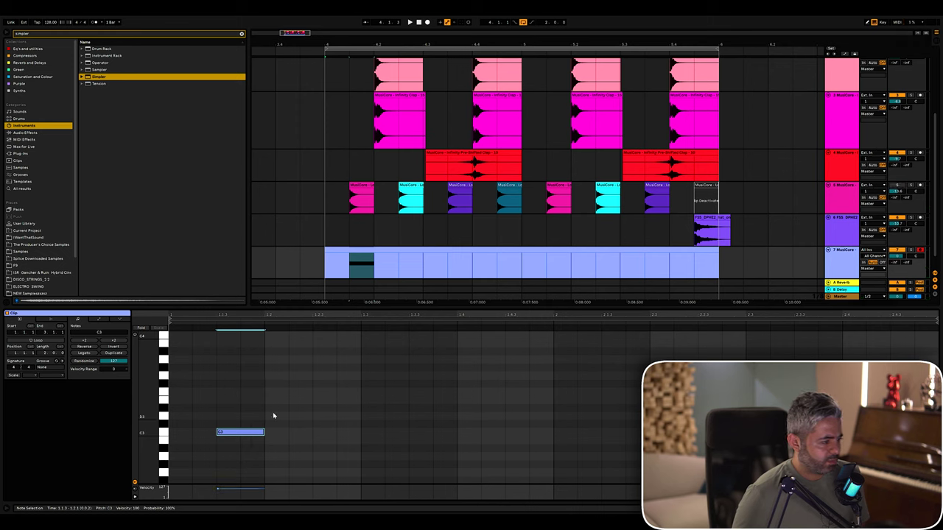
# Duplicate the C3 note onto every offbeat across both bars and play the loop.
pyautogui.hotkey('ctrl', 'd')
pyautogui.hotkey('ctrl', 'd')
pyautogui.hotkey('ctrl', 'd')
pyautogui.hotkey('ctrl', 'd')
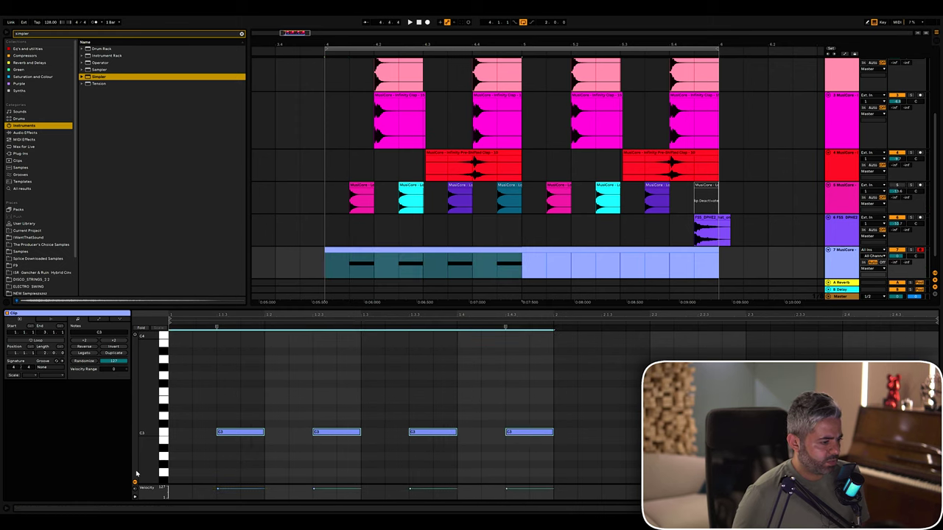
pyautogui.click(171, 358)
pyautogui.press('space')
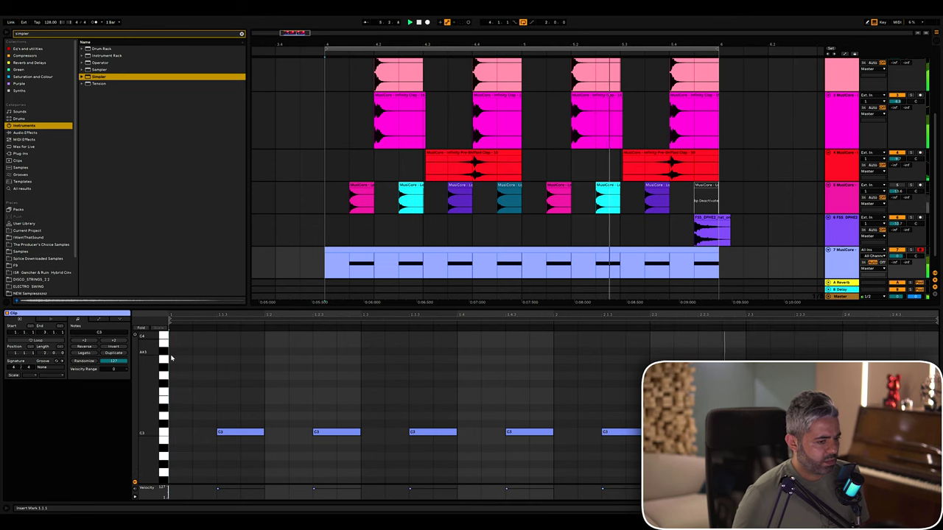
pyautogui.press('space')
# Enlarge the velocity lane, lower the second, third and fourth notes' velocities to 83, 70 and 80, and play the loop.
pyautogui.moveTo(415, 307); pyautogui.dragTo(414, 270)
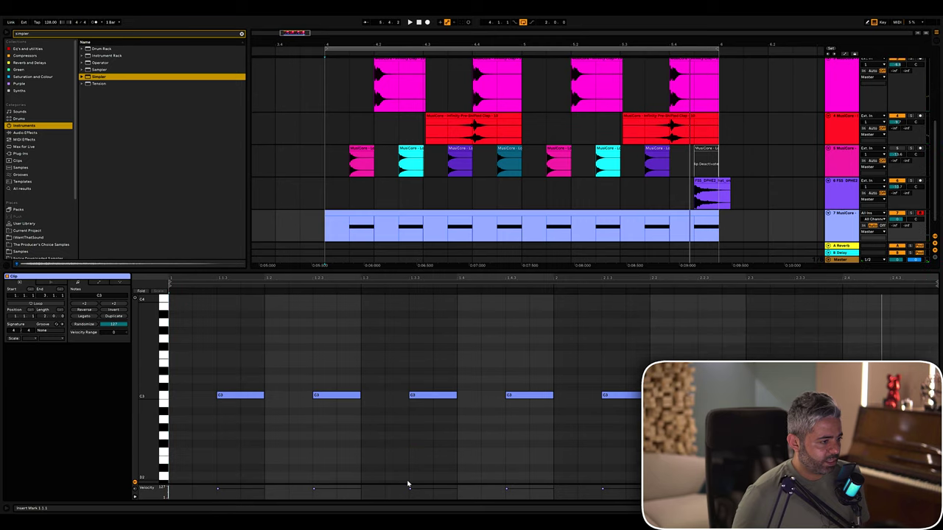
pyautogui.moveTo(379, 483); pyautogui.dragTo(384, 427)
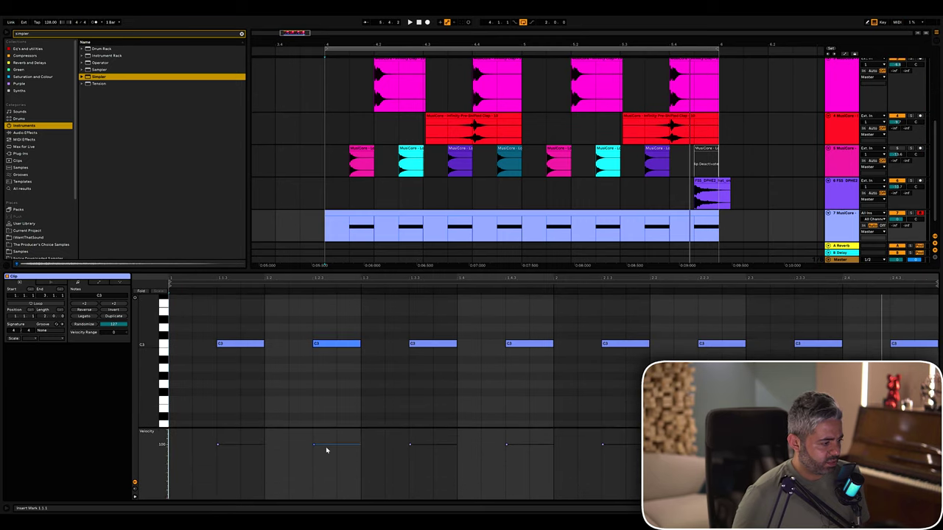
pyautogui.moveTo(327, 447); pyautogui.dragTo(327, 457)
pyautogui.moveTo(409, 447); pyautogui.dragTo(410, 460)
pyautogui.moveTo(528, 445); pyautogui.dragTo(528, 456)
pyautogui.press('space')
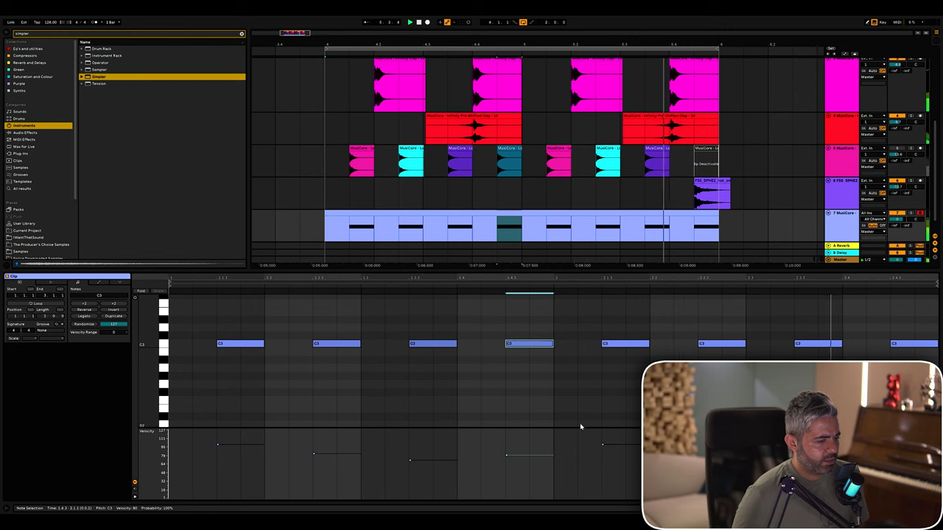
# Replace the notes in the clip's second bar with a duplicate of the first bar's four notes and play the loop.
pyautogui.moveTo(601, 324); pyautogui.dragTo(895, 381)
pyautogui.press('Delete')
pyautogui.moveTo(535, 324); pyautogui.dragTo(156, 396)
pyautogui.hotkey('ctrl', 'd')
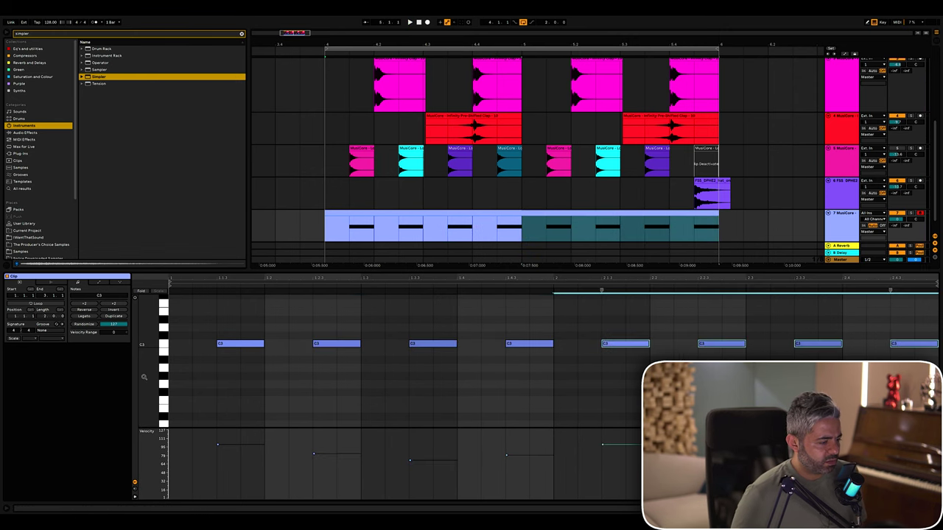
pyautogui.press('space')
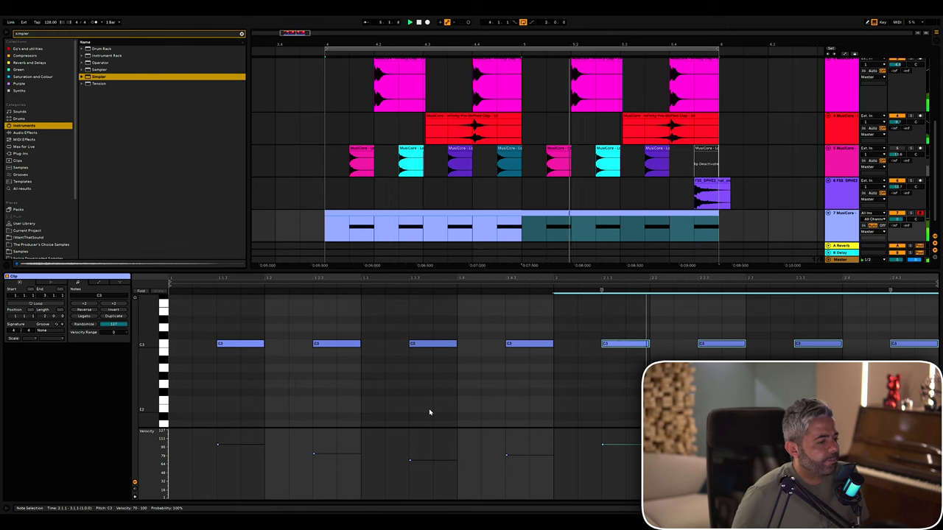
# Lower the first note's velocity to 96 and the fifth note's to 85.
pyautogui.moveTo(229, 447); pyautogui.dragTo(229, 451)
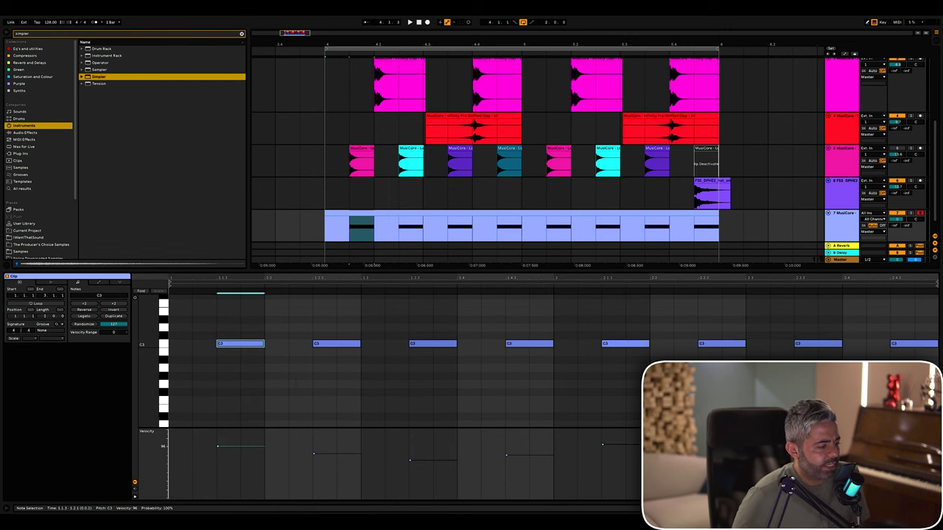
pyautogui.moveTo(611, 447); pyautogui.dragTo(611, 451)
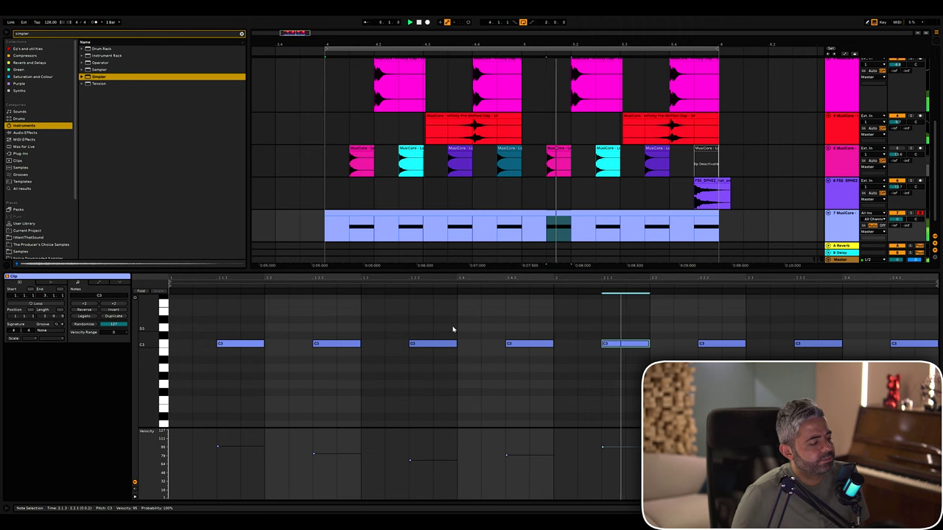
pyautogui.moveTo(603, 448); pyautogui.dragTo(602, 450)
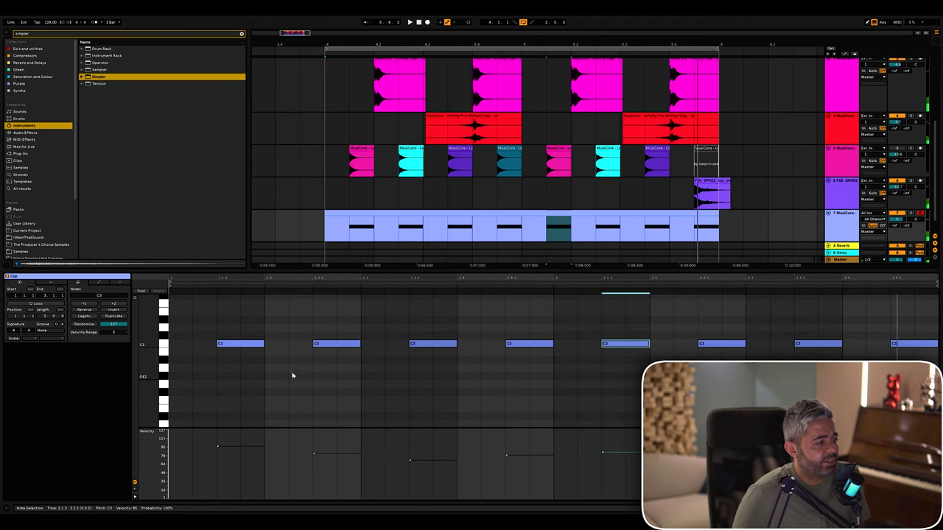
# Nudge the first bar's second, third and fourth notes slightly later, off the grid.
pyautogui.click(316, 345)
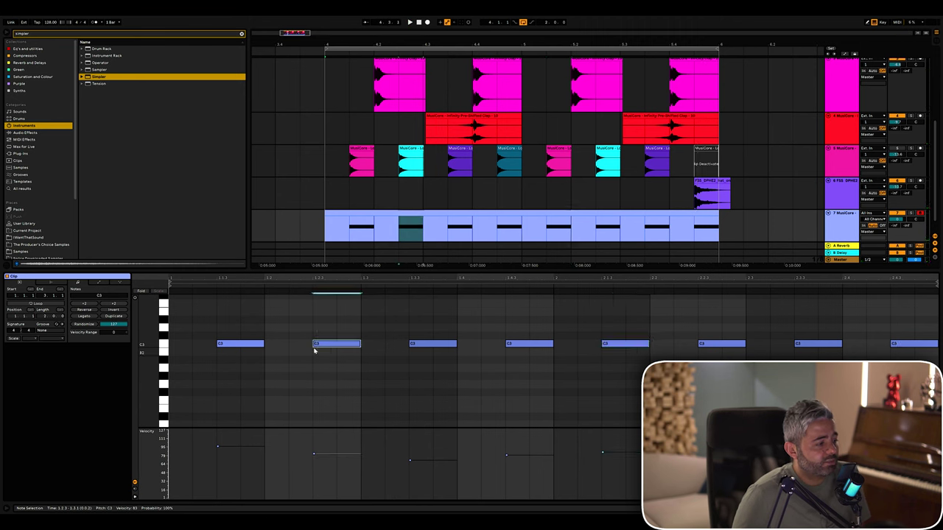
pyautogui.scroll(3, 324, 346)
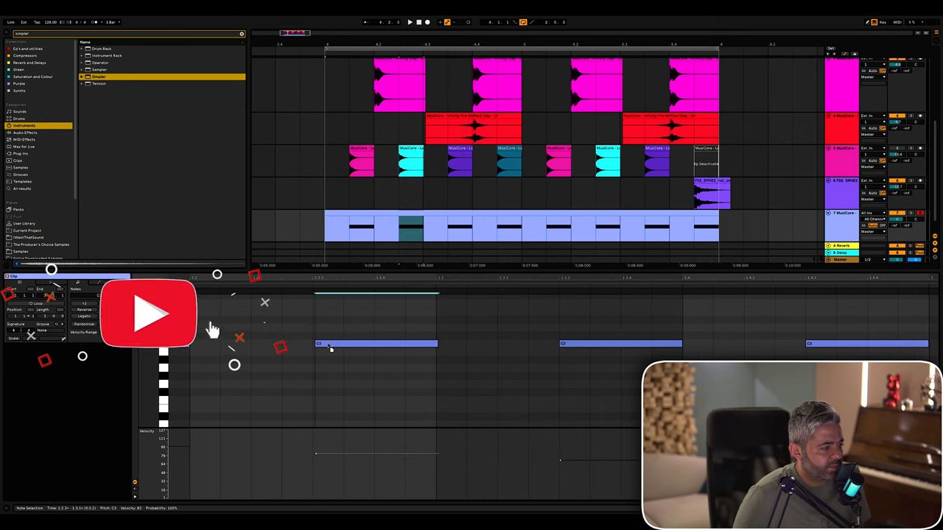
pyautogui.click(568, 345)
pyautogui.scroll(-3, 566, 345)
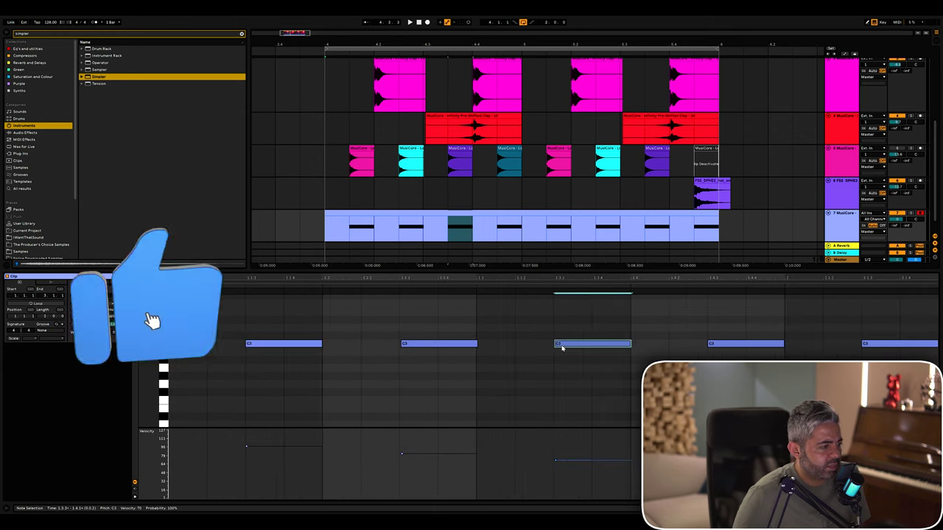
pyautogui.click(718, 344)
pyautogui.scroll(-3, 718, 344)
pyautogui.click(671, 353)
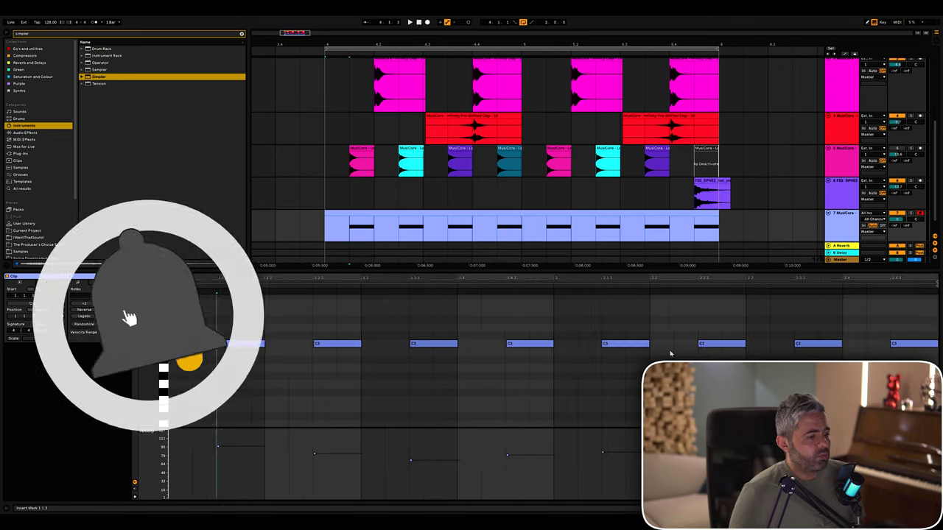
# Delete the second bar's notes, duplicate the nudged first-bar pattern in their place and play the loop.
pyautogui.moveTo(605, 320); pyautogui.dragTo(933, 368)
pyautogui.press('Delete')
pyautogui.rightClick(499, 382)
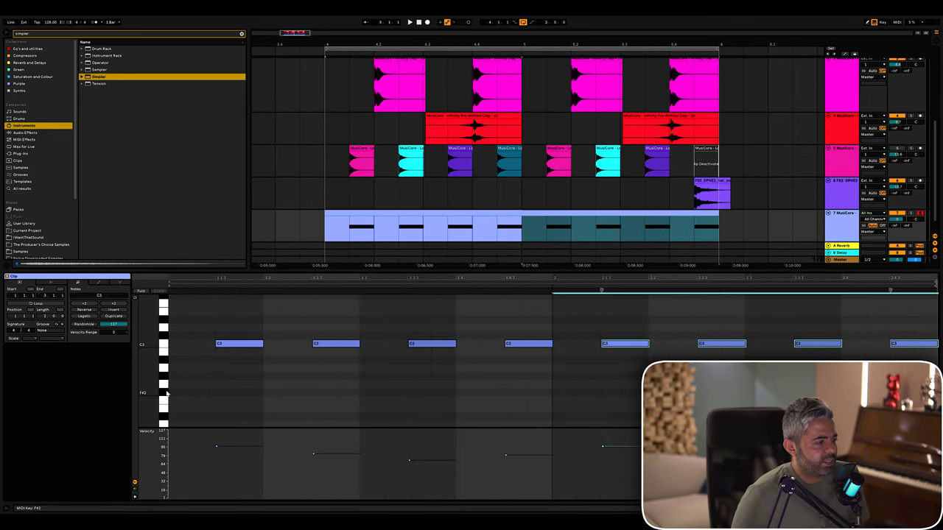
pyautogui.rightClick(221, 384)
pyautogui.click(275, 350)
pyautogui.click(589, 359)
pyautogui.press('space')
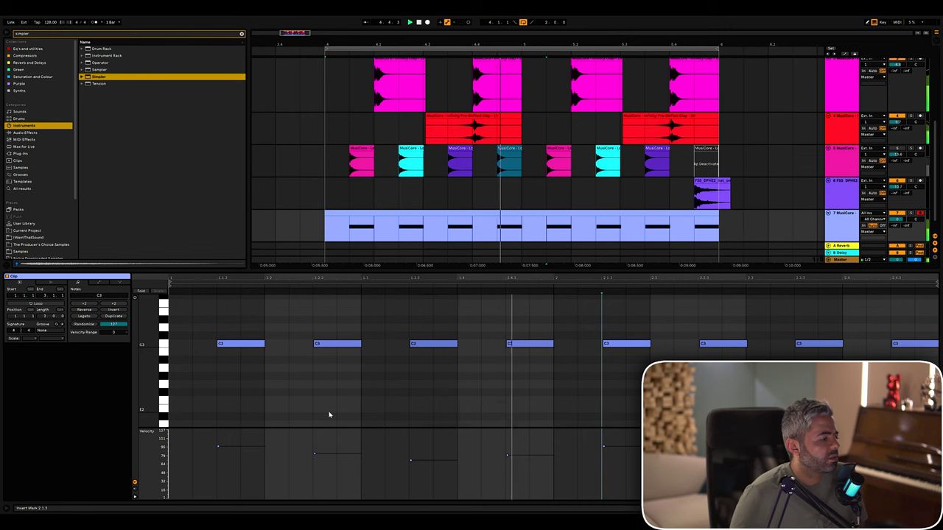
# Switch Simpler to One-Shot mode and move the hi-hat sample's end point later so its tail plays fully.
pyautogui.scroll(1, 329, 415)
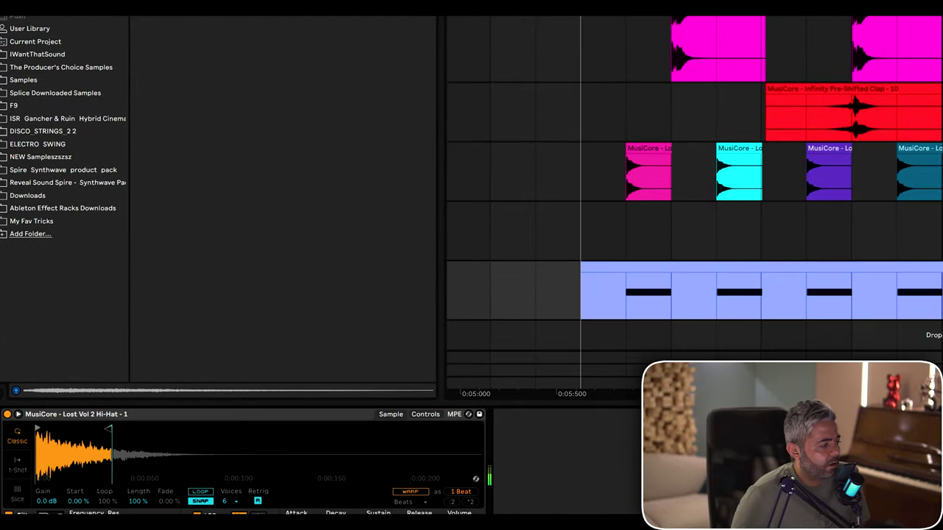
pyautogui.moveTo(116, 429); pyautogui.dragTo(179, 429)
pyautogui.click(17, 464)
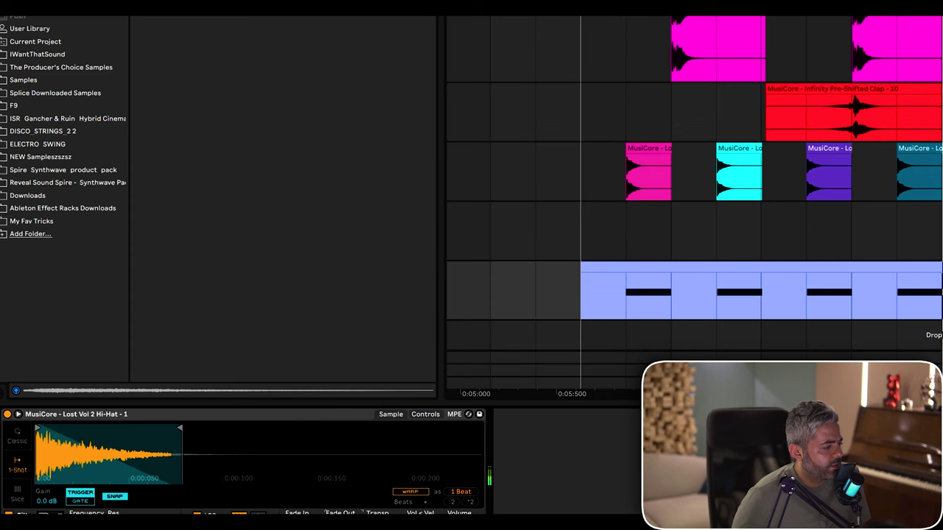
pyautogui.moveTo(179, 429); pyautogui.dragTo(267, 429)
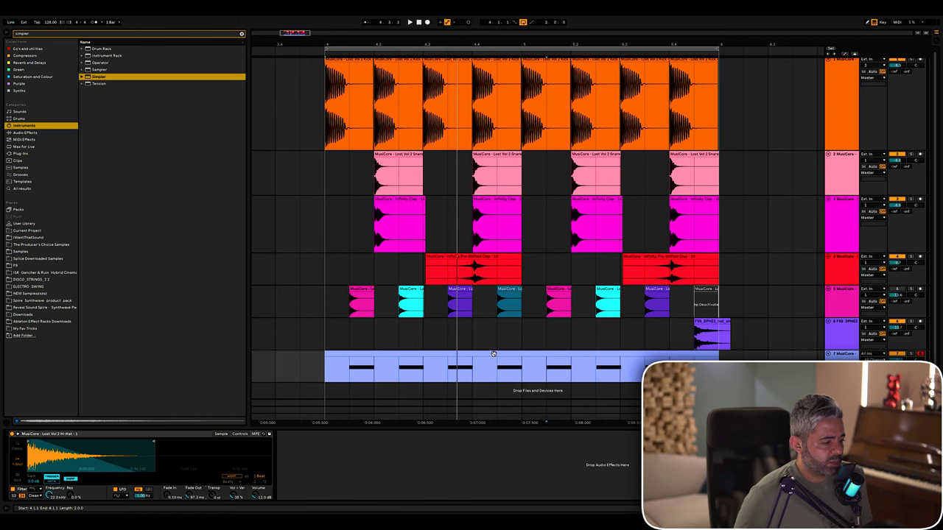
# Quantize the starts and ends of all hi-hat notes to 1/16 at 100% and play the loop.
pyautogui.click(493, 354)
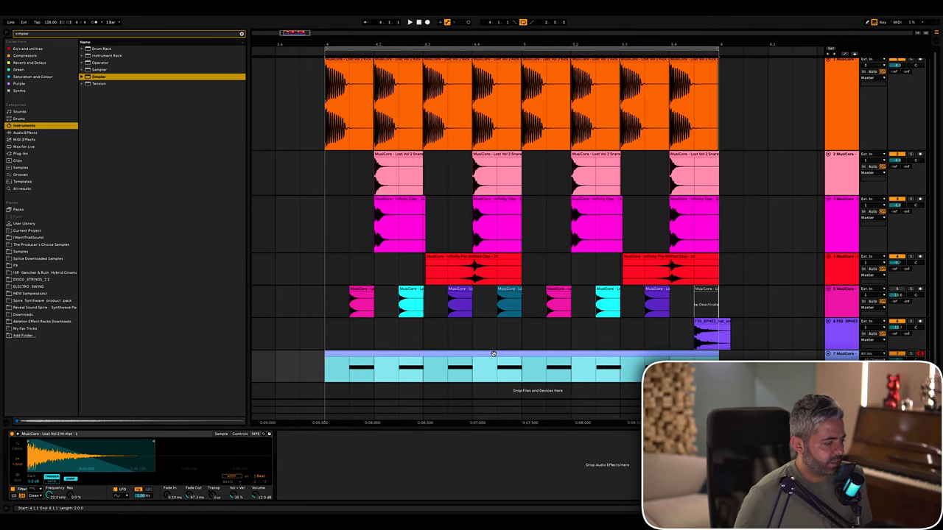
pyautogui.doubleClick(494, 354)
pyautogui.moveTo(217, 320); pyautogui.dragTo(906, 426)
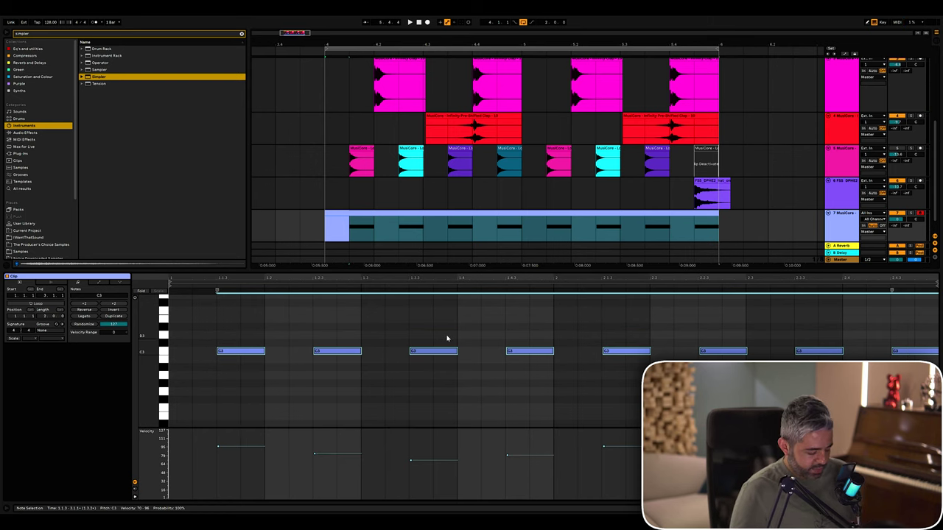
pyautogui.hotkey('ctrl', 'shift', 'u')
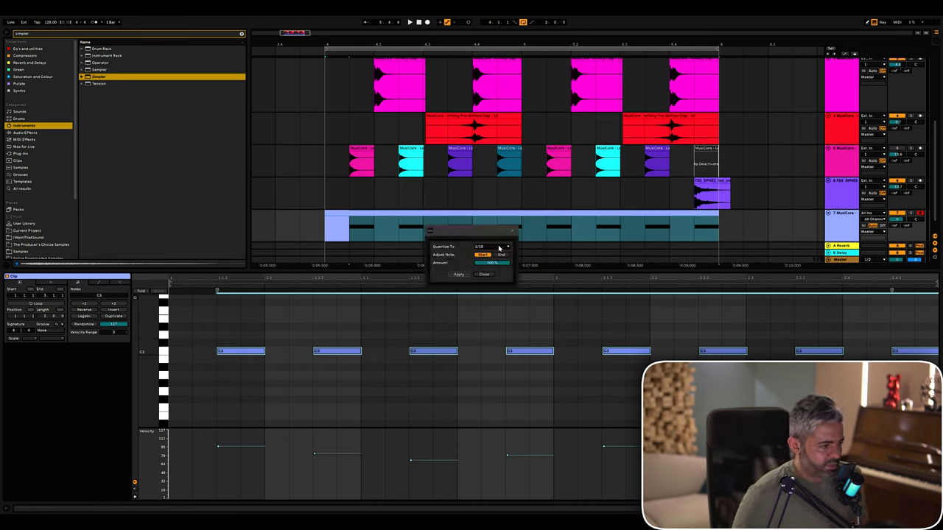
pyautogui.click(504, 256)
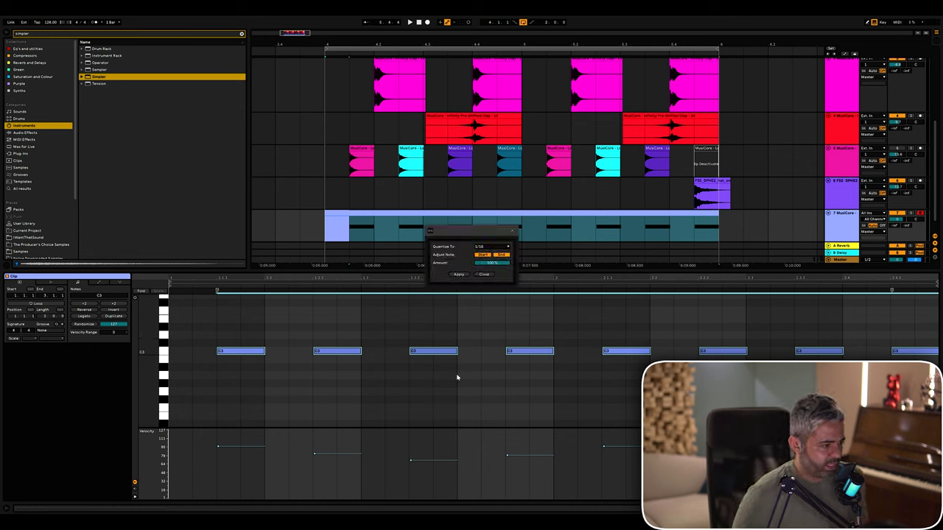
pyautogui.click(459, 274)
pyautogui.press('space')
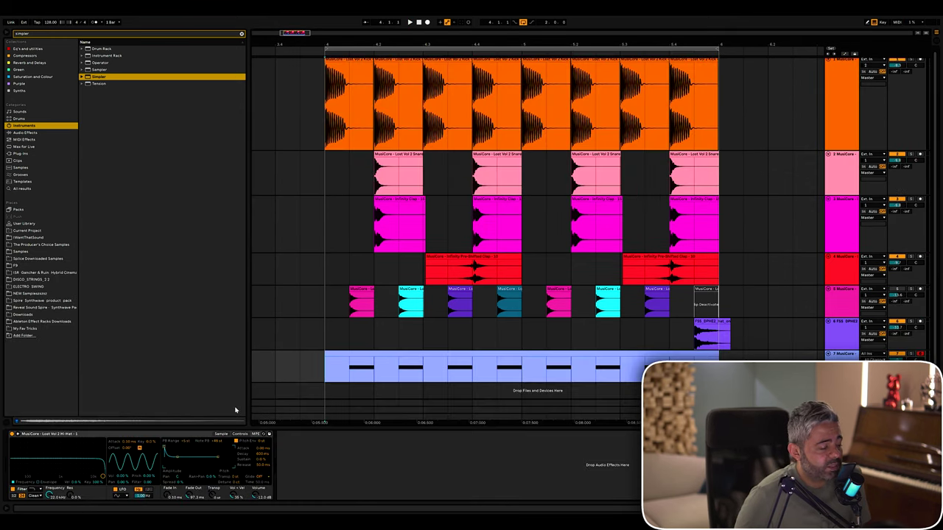
# Randomise the hi-hat's panning and add spread in Simpler while auditioning the loop from its start.
pyautogui.press('space')
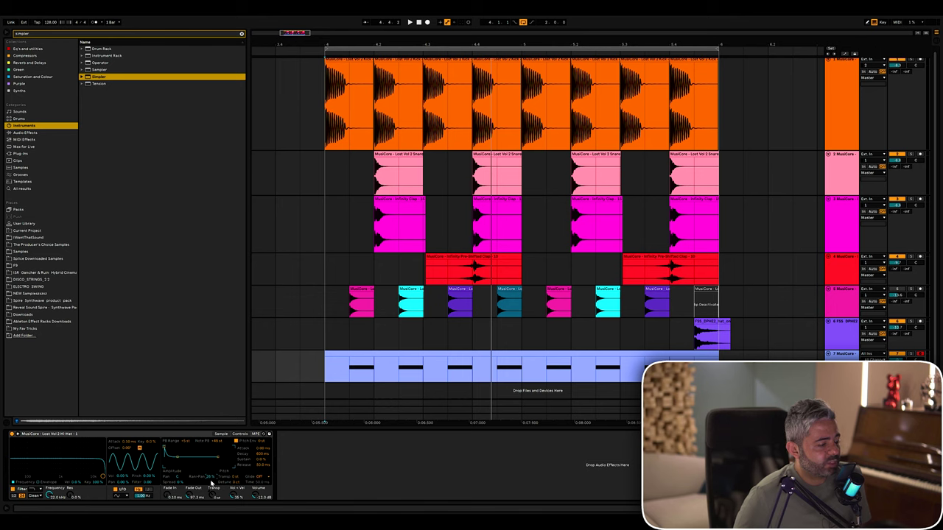
pyautogui.click(323, 373)
pyautogui.press('space')
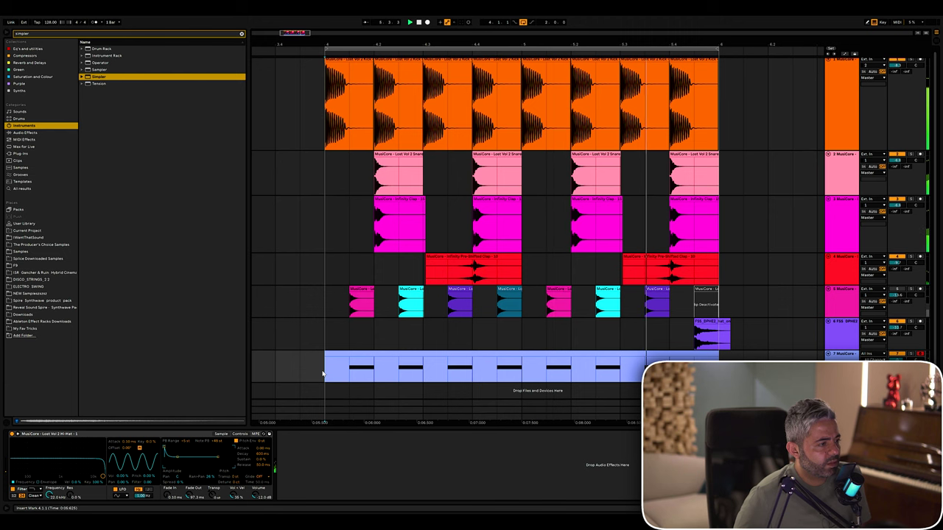
pyautogui.press('space')
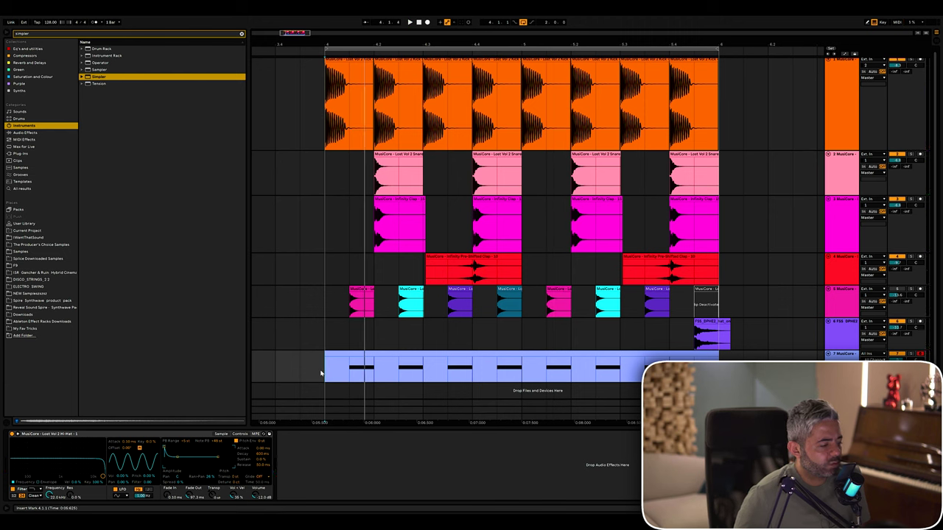
pyautogui.press('space')
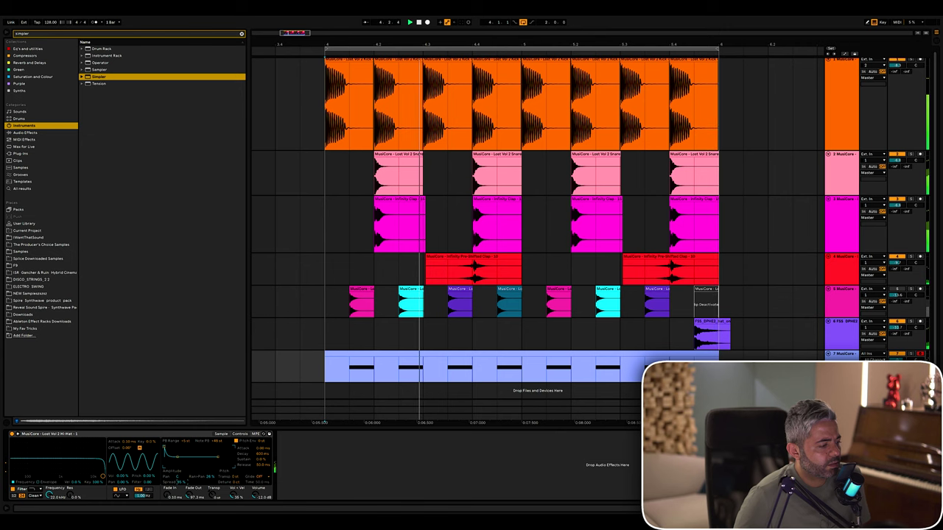
pyautogui.click(539, 362)
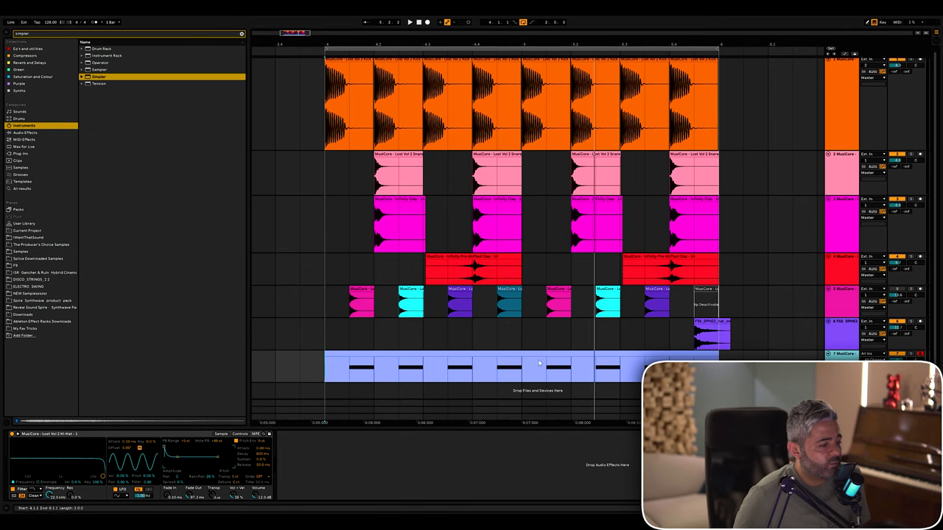
# Apply the Quantize 8 groove to the hi-hat MIDI clip with adjusted quantize, timing, random and velocity amounts, and commit it.
pyautogui.doubleClick(470, 362)
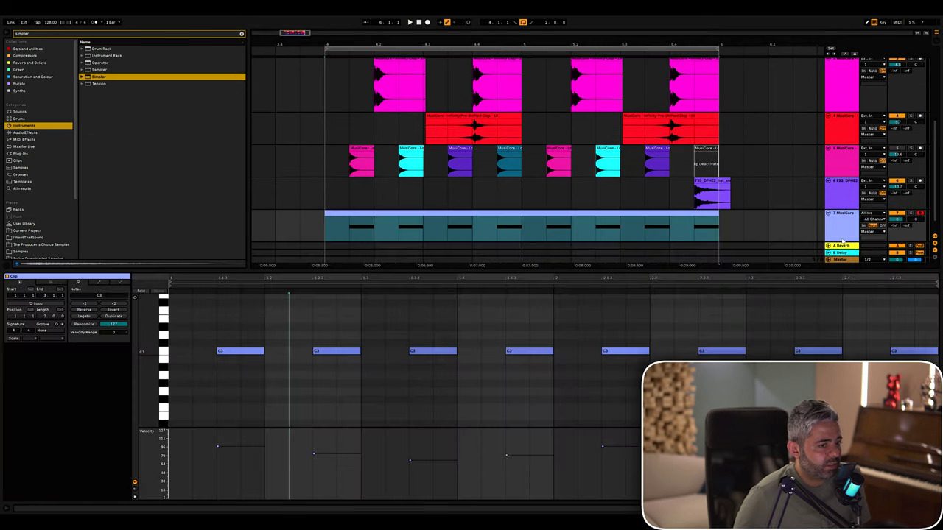
pyautogui.click(539, 213)
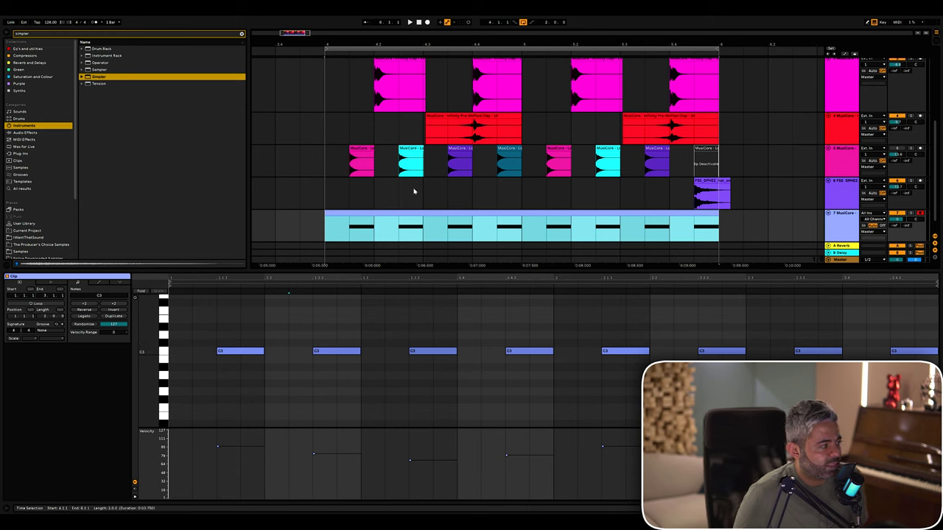
pyautogui.click(125, 218)
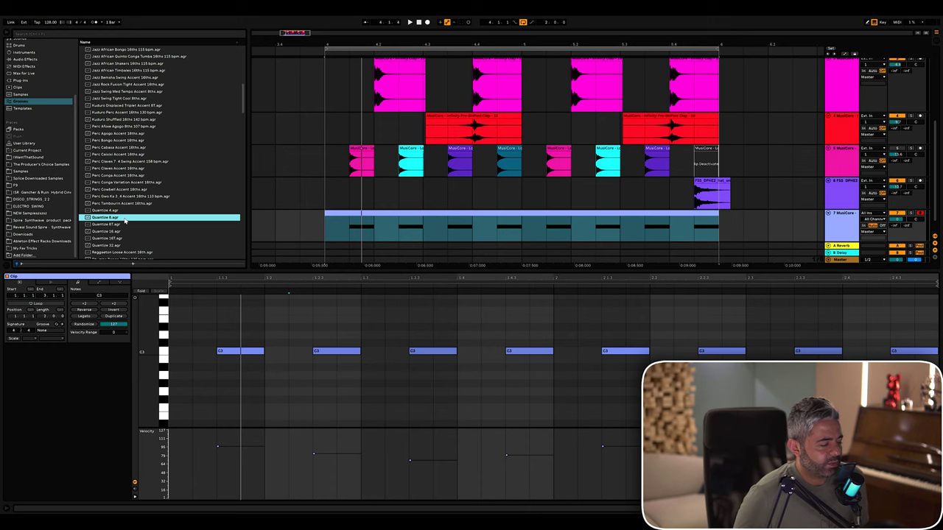
pyautogui.click(663, 233)
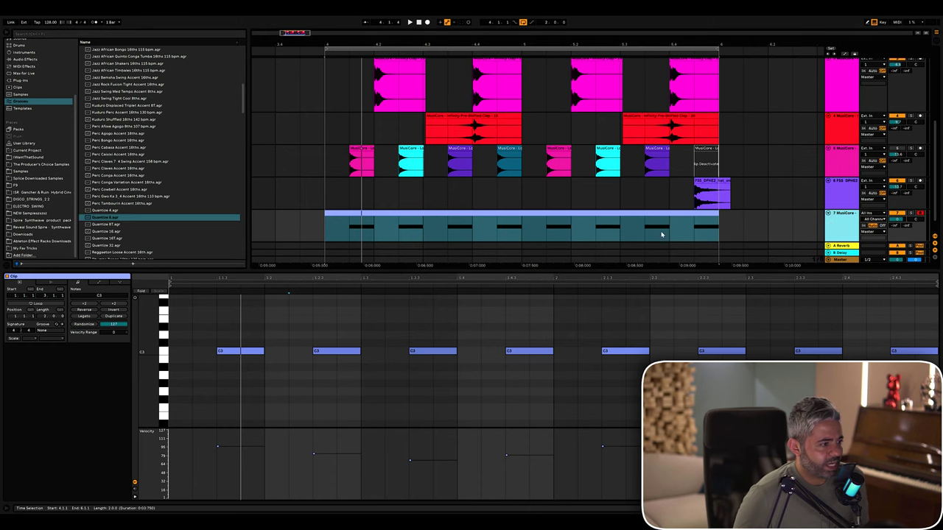
pyautogui.scroll(-1, 659, 233)
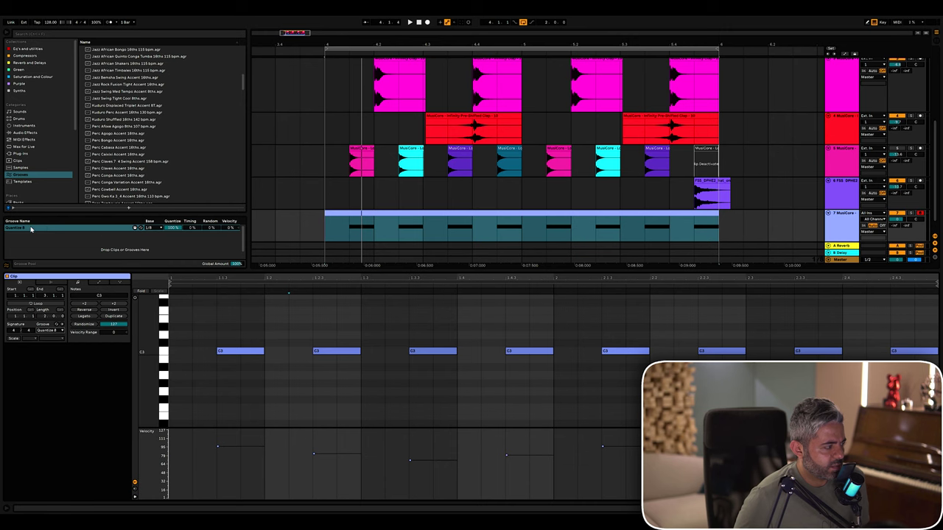
pyautogui.click(63, 326)
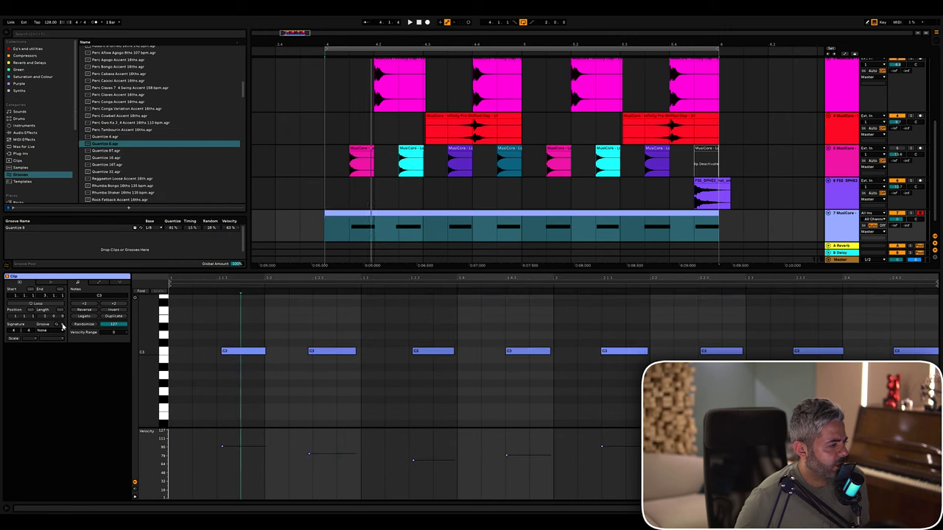
# Reassign and fine-tune the Quantize 8 groove during playback, and commit the Disco Live Feel 16ths groove to the hi-hat clip.
pyautogui.press('space')
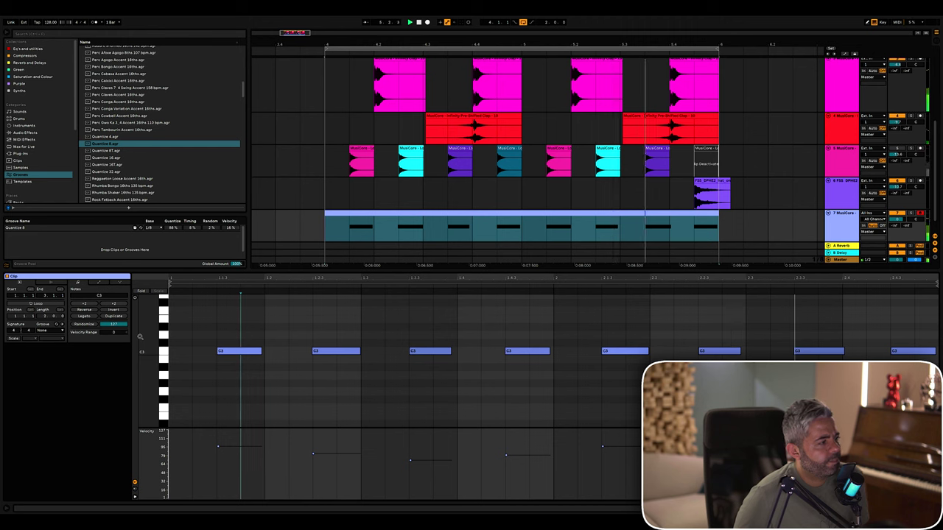
pyautogui.click(46, 330)
pyautogui.click(54, 344)
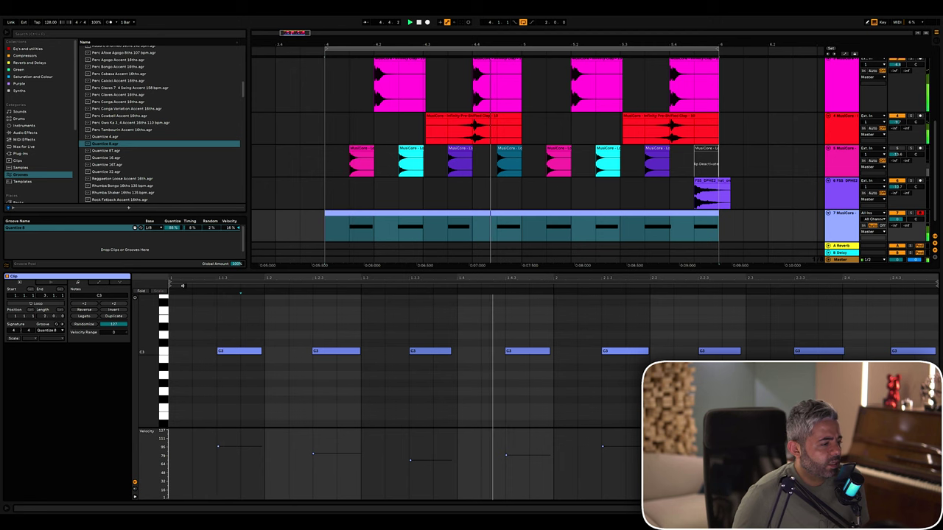
pyautogui.click(207, 228)
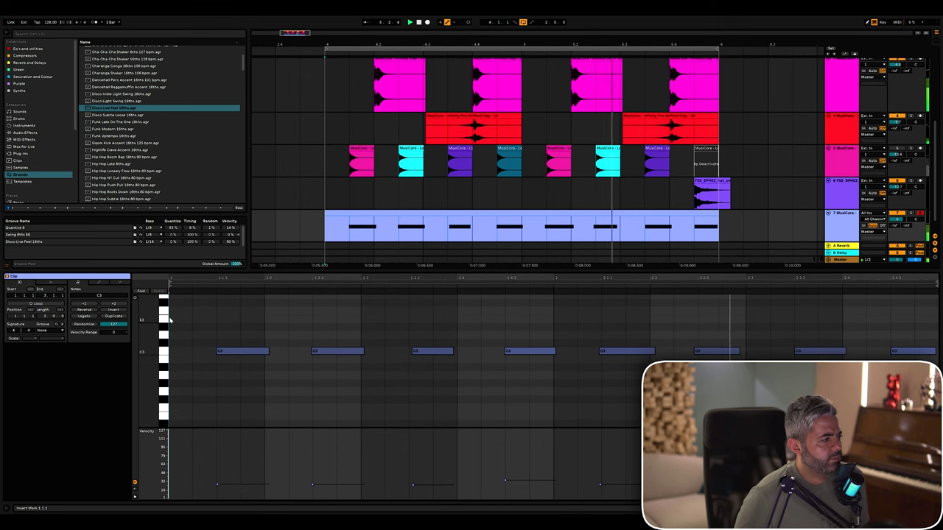
pyautogui.click(65, 244)
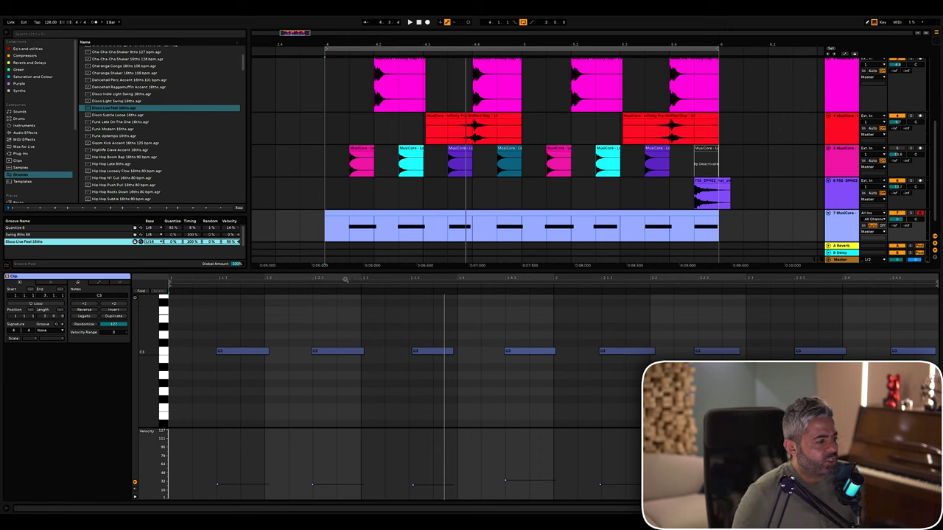
# Nudge the second through sixth hi-hat notes closer to the grid by hand and play the loop.
pyautogui.click(322, 352)
pyautogui.click(416, 352)
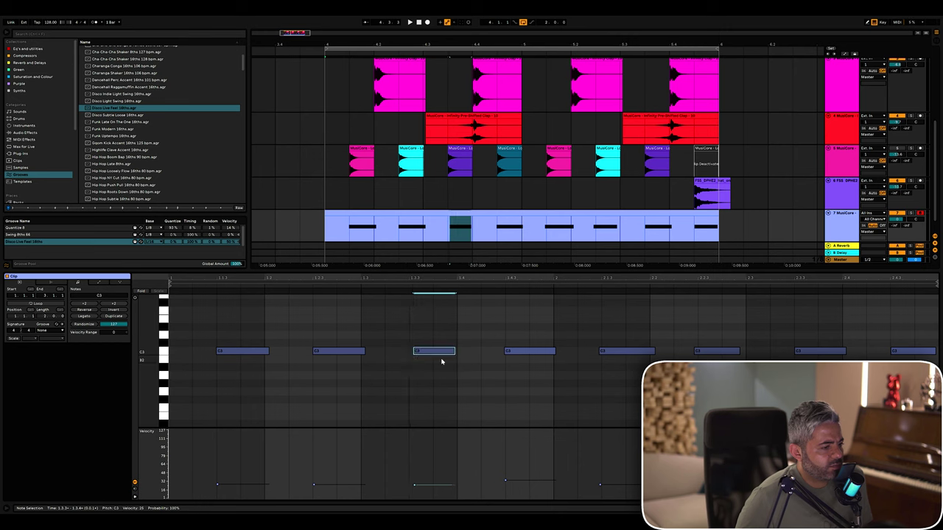
pyautogui.moveTo(444, 355); pyautogui.dragTo(441, 358)
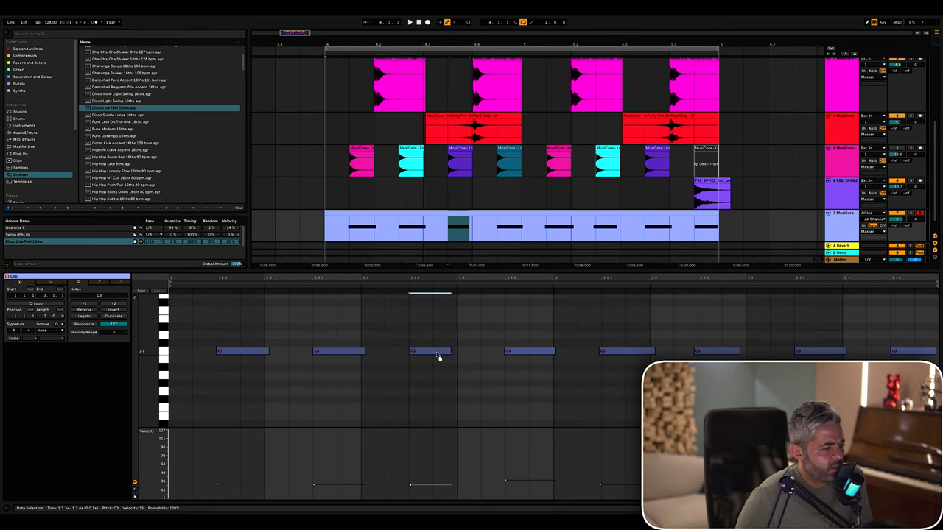
pyautogui.click(511, 354)
pyautogui.click(609, 353)
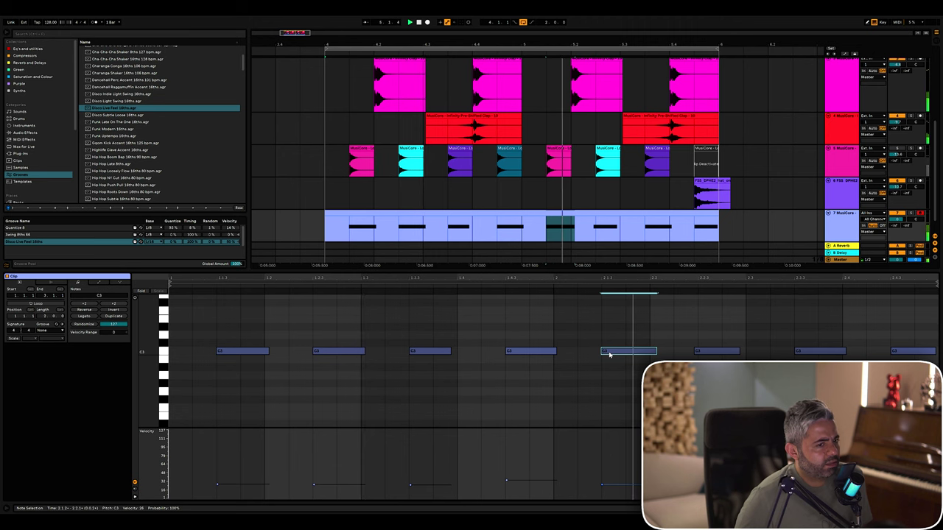
pyautogui.click(707, 353)
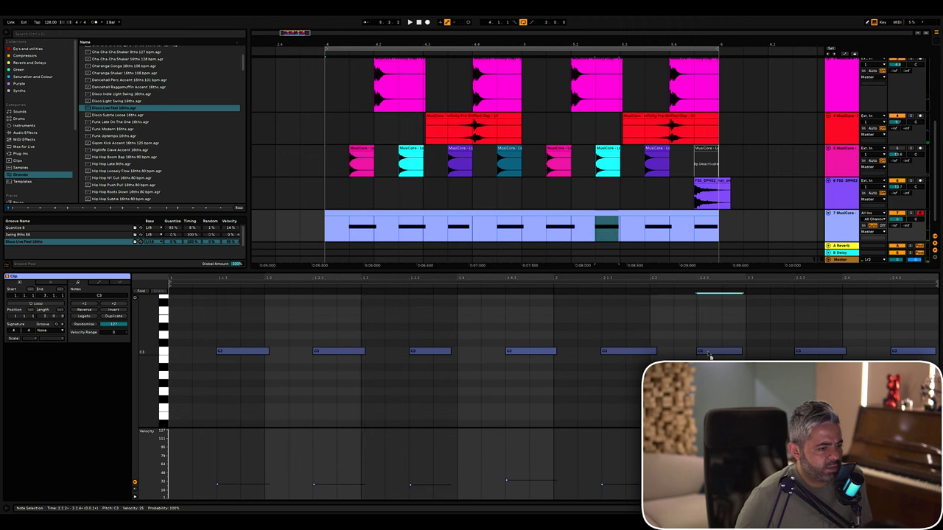
pyautogui.press('space')
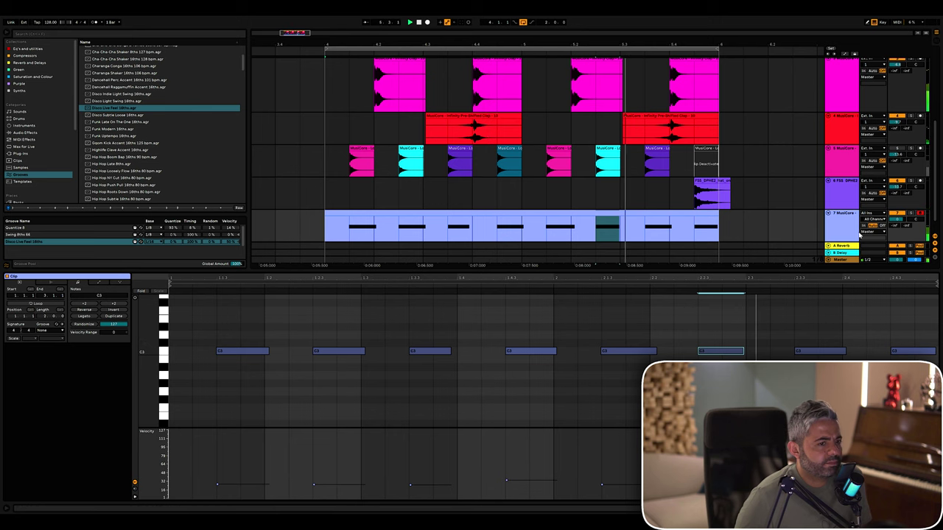
# Raise the velocities of all hi-hat notes together to a range of about 66 to 91 while the loop plays.
pyautogui.click(204, 355)
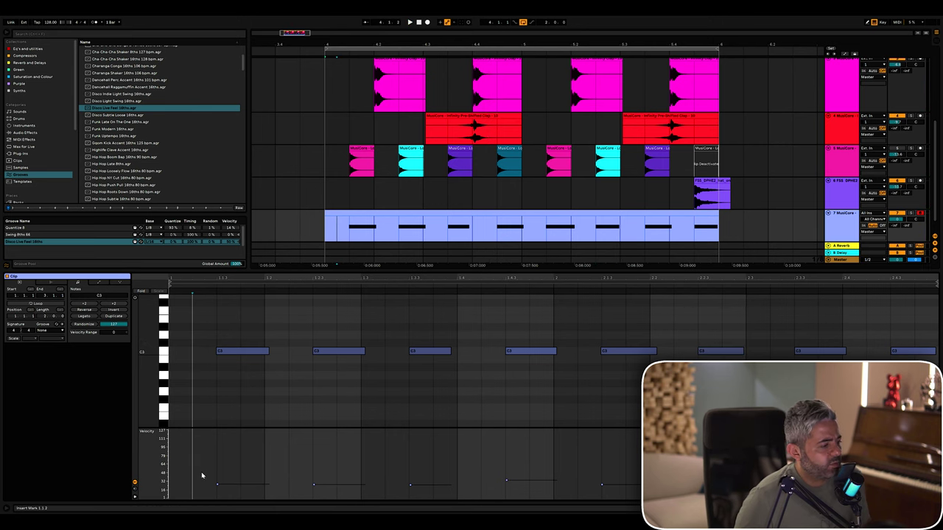
pyautogui.hotkey('ctrl', 'a')
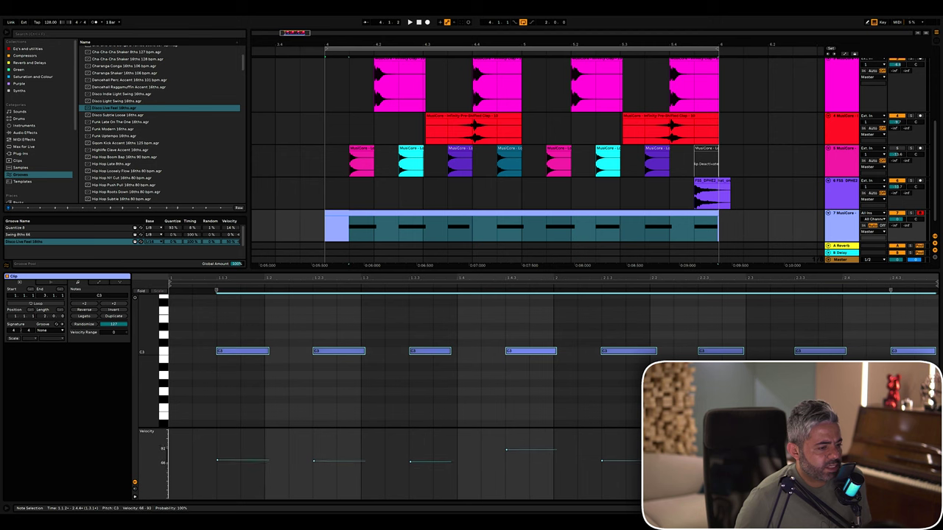
pyautogui.press('space')
pyautogui.moveTo(217, 453); pyautogui.dragTo(217, 459)
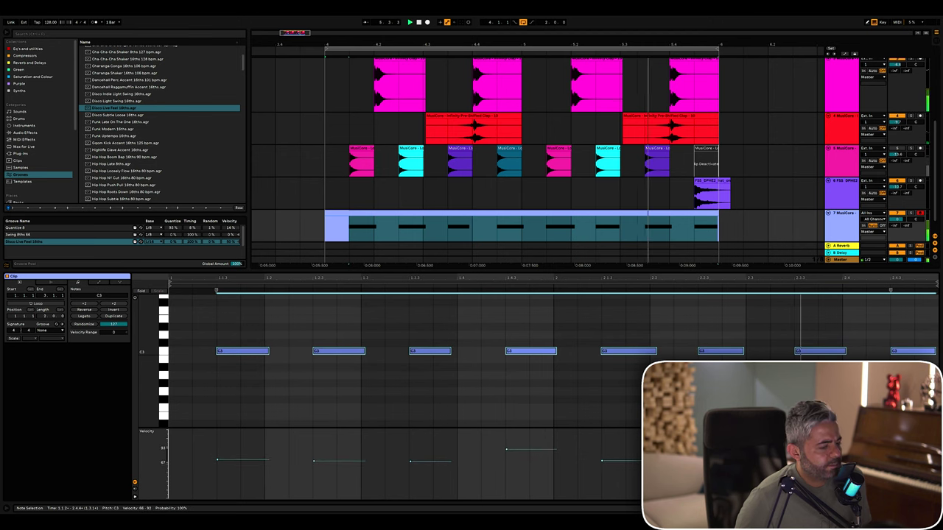
# Lower the fourth hi-hat note's velocity slightly and set the last note's velocity to 84 while auditioning the loop.
pyautogui.click(238, 442)
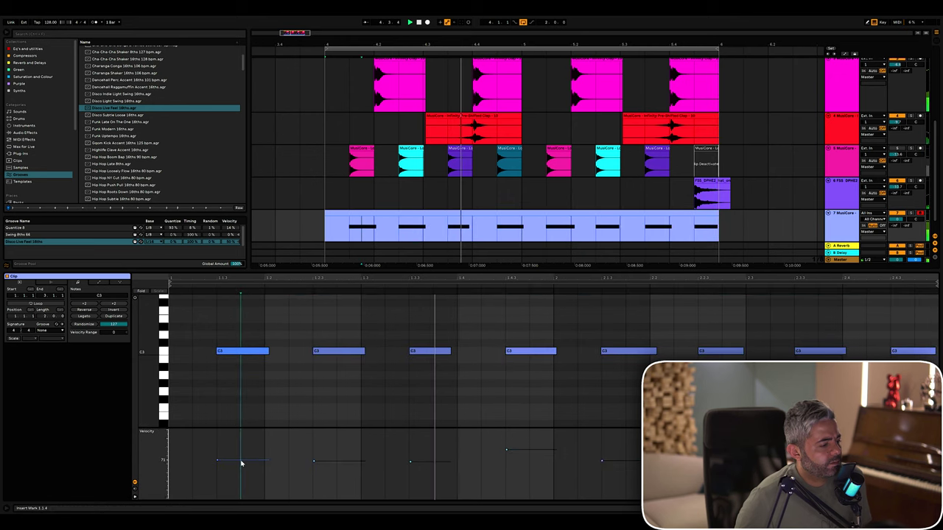
pyautogui.moveTo(515, 449); pyautogui.dragTo(515, 455)
pyautogui.press('space')
pyautogui.click(892, 459)
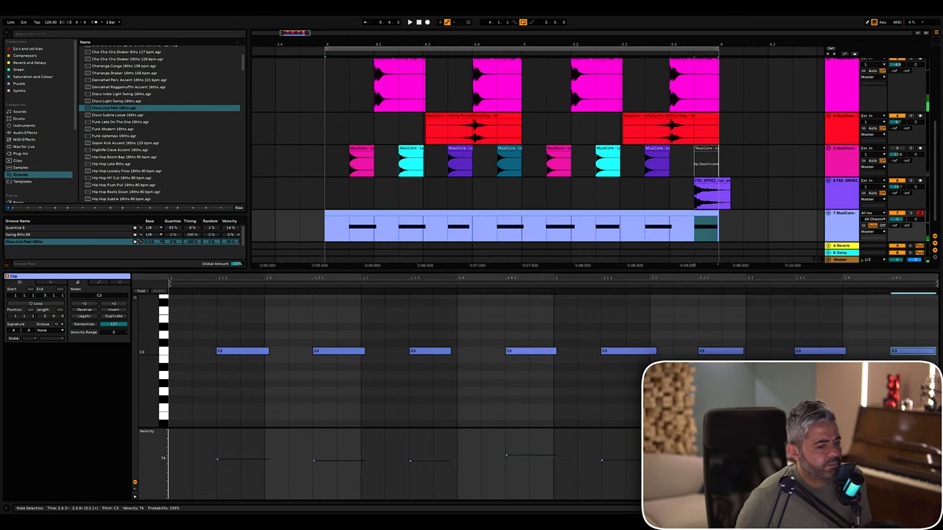
pyautogui.press('space')
pyautogui.moveTo(892, 458); pyautogui.dragTo(891, 453)
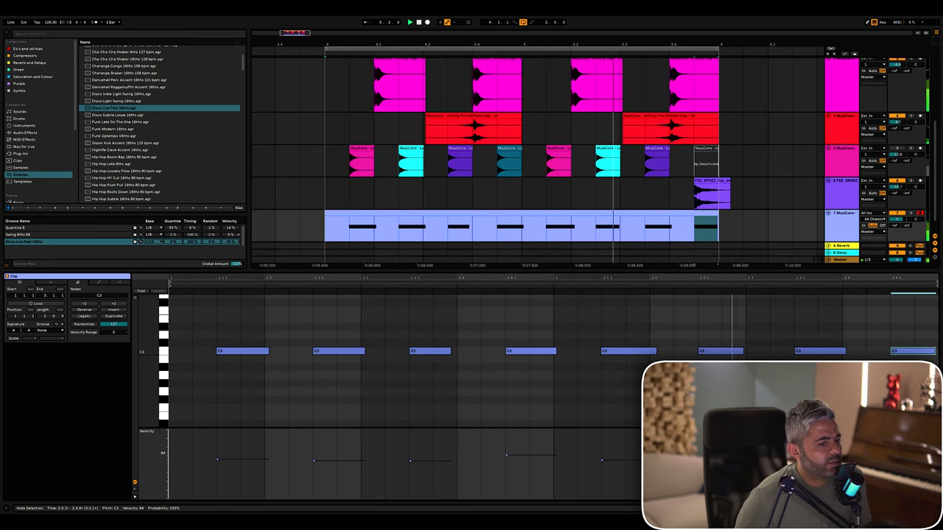
# Add short, quiet ghost notes between the C3 hi-hats, two at G3 and one at F3, with the first at velocity 14.
pyautogui.click(328, 225)
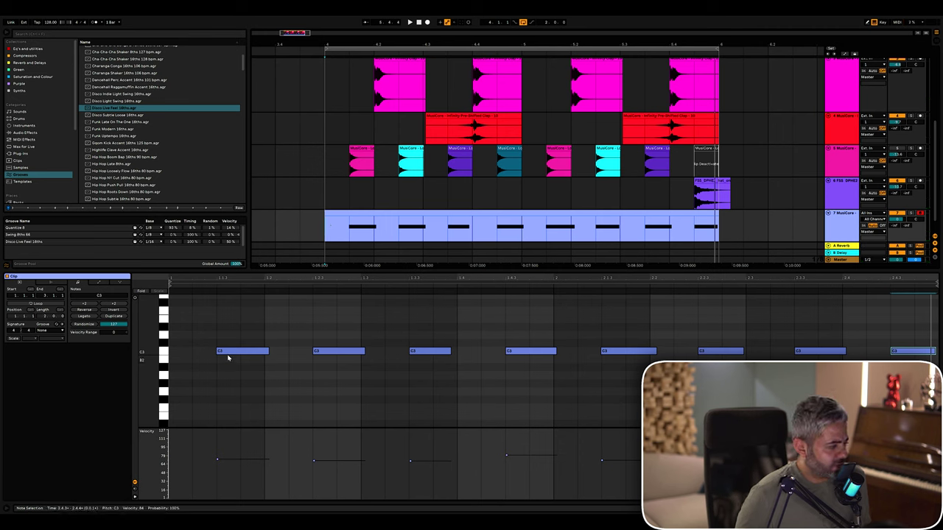
pyautogui.moveTo(228, 354); pyautogui.dragTo(290, 361)
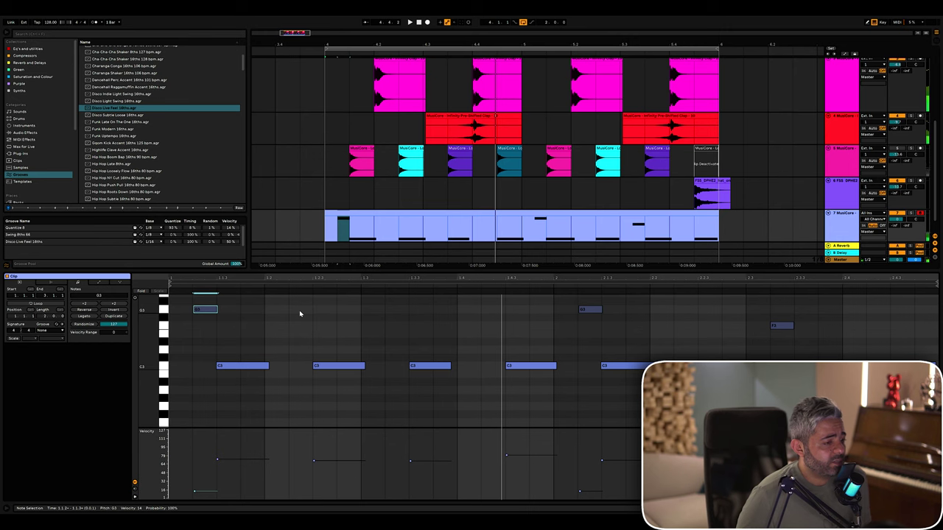
pyautogui.scroll(1, 271, 335)
pyautogui.scroll(-1, 267, 315)
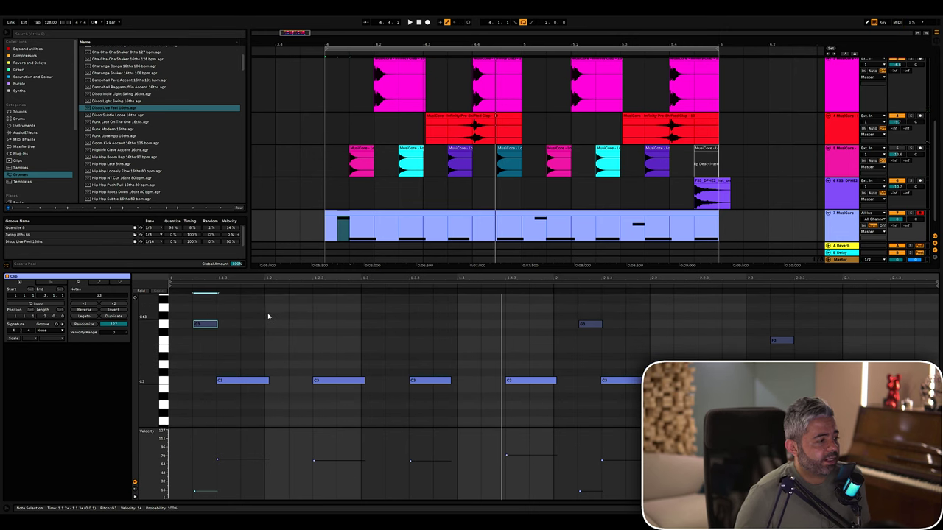
# Change the pitch of the first ghost note to F#3.
pyautogui.press('Up')
pyautogui.scroll(3, 218, 359)
pyautogui.scroll(3, 206, 341)
pyautogui.moveTo(206, 359); pyautogui.dragTo(207, 413)
pyautogui.scroll(-10, 202, 353)
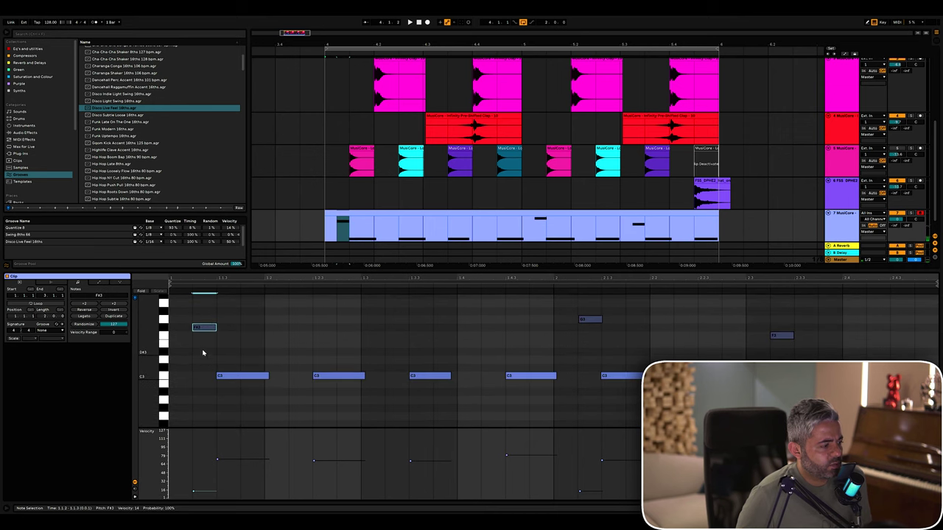
# Move the first ghost note down to D#2 and copy it before the third and fifth C3 hi-hats and to 2.4.2.
pyautogui.moveTo(203, 329); pyautogui.dragTo(399, 379)
pyautogui.press('space')
pyautogui.scroll(3, 324, 386)
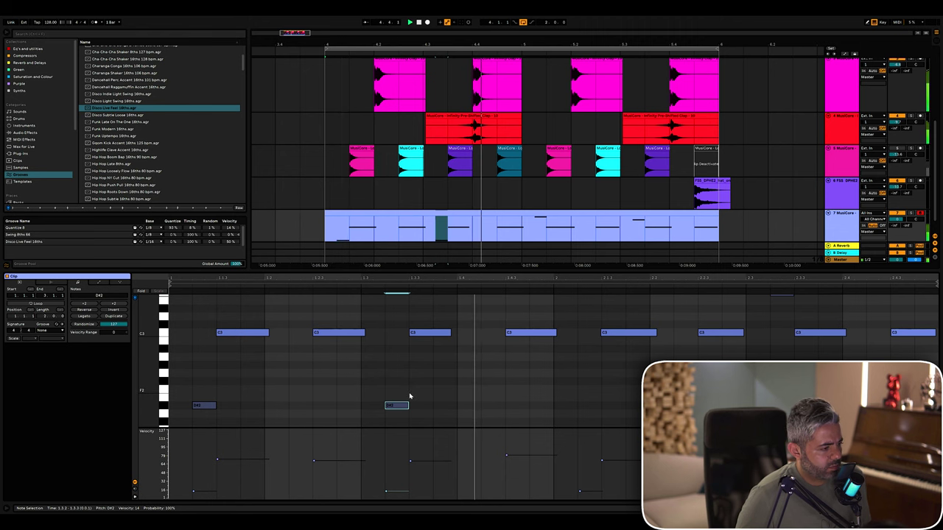
pyautogui.moveTo(395, 412); pyautogui.dragTo(589, 410)
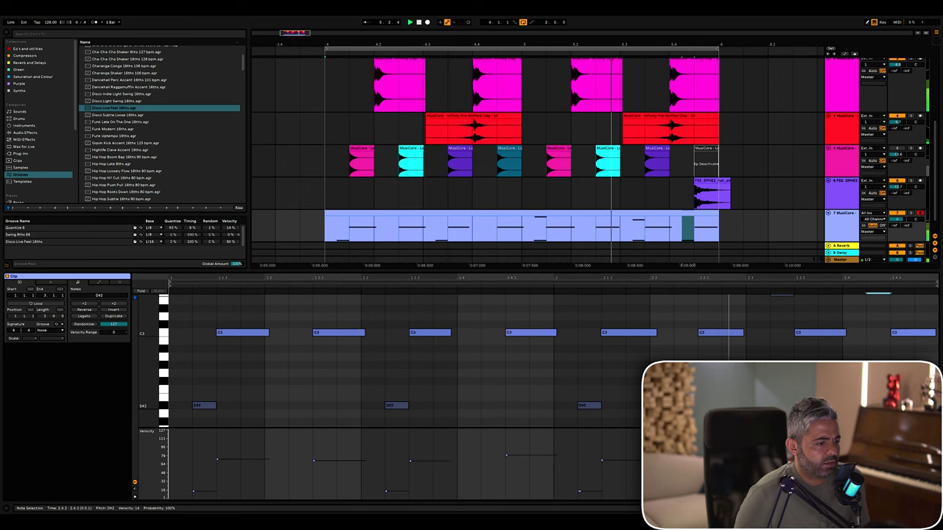
# Delete the leftover G3 and F3 ghost notes and the extra ghost note at 2.4.2.
pyautogui.scroll(3, 617, 377)
pyautogui.scroll(-3, 617, 378)
pyautogui.scroll(2, 597, 338)
pyautogui.moveTo(570, 309); pyautogui.dragTo(778, 356)
pyautogui.press('Delete')
pyautogui.scroll(-2, 778, 356)
pyautogui.scroll(-2, 623, 381)
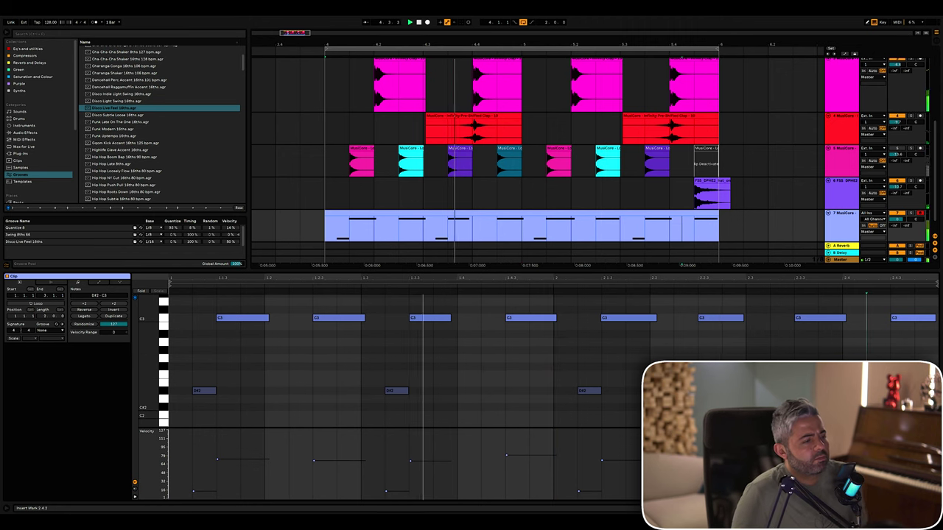
pyautogui.click(877, 391)
pyautogui.press('Delete')
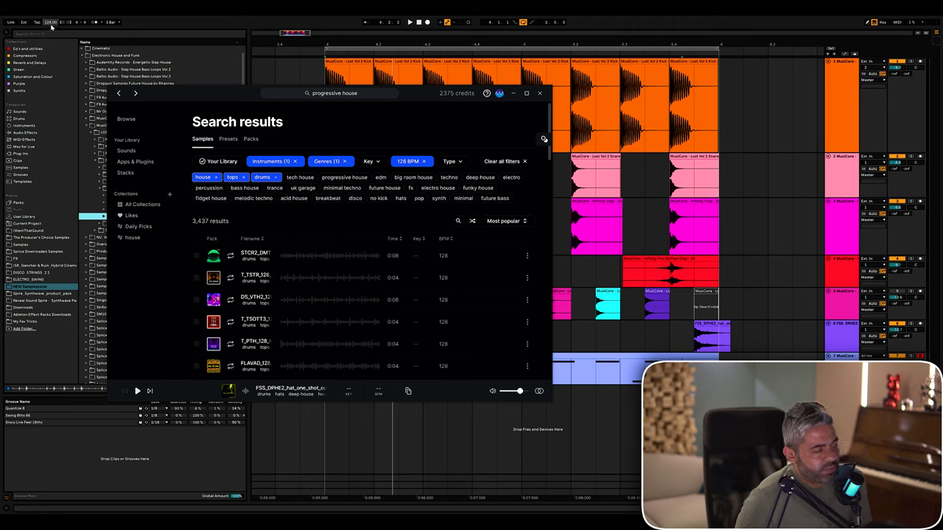
# Switch to Splice and check the sample filters for the house genre, tops, drums and 128 BPM.
pyautogui.click(332, 161)
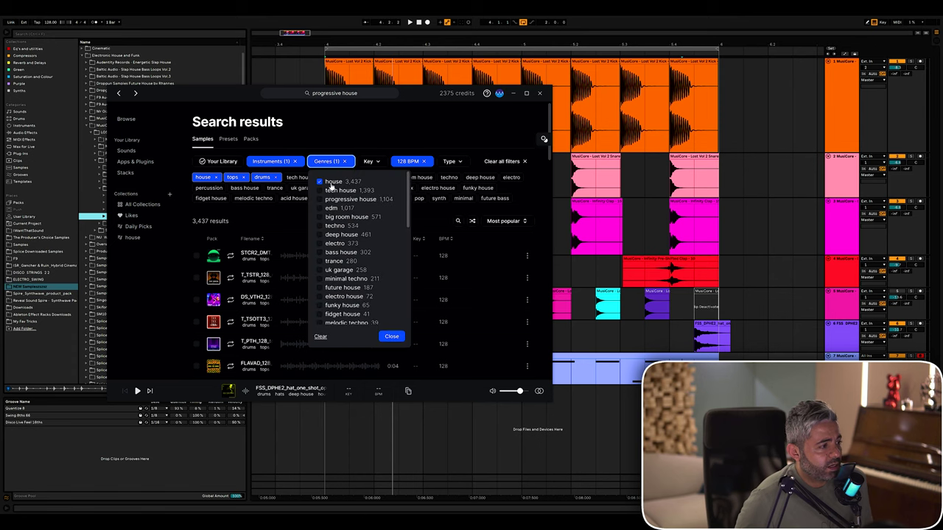
pyautogui.click(342, 135)
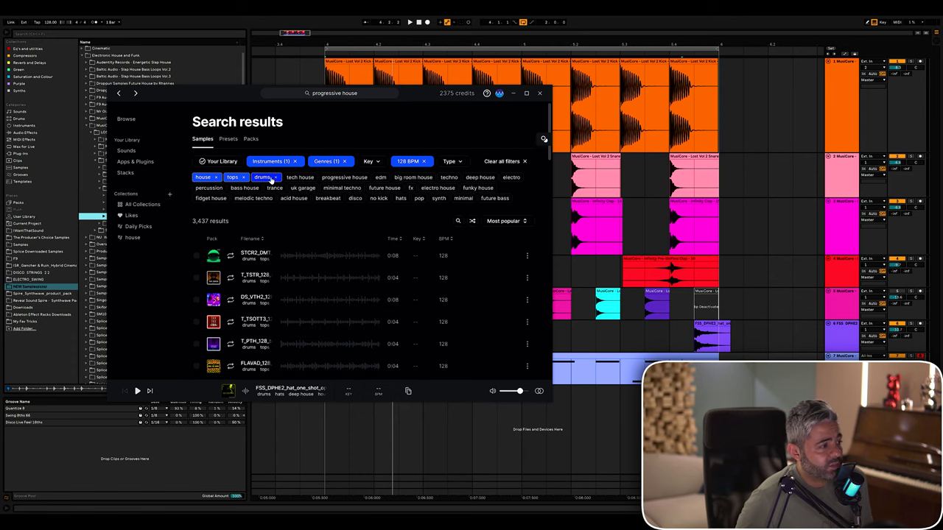
pyautogui.click(242, 179)
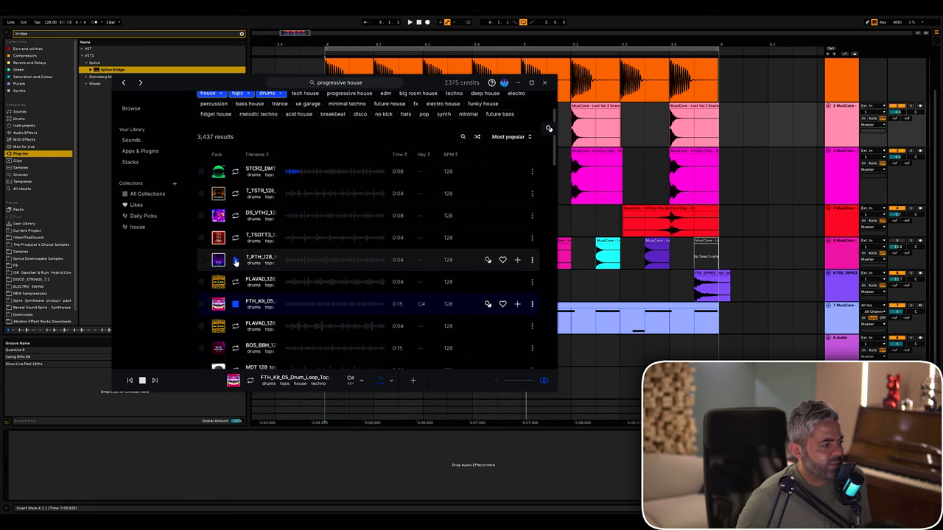
# Play the beat and preview the FTH_Kit, FLAVAD, BOS_BBH and MDT top loops in sync with it.
pyautogui.click(236, 302)
pyautogui.click(268, 28)
pyautogui.press('space')
pyautogui.hotkey('alt', 'Tab')
pyautogui.click(236, 281)
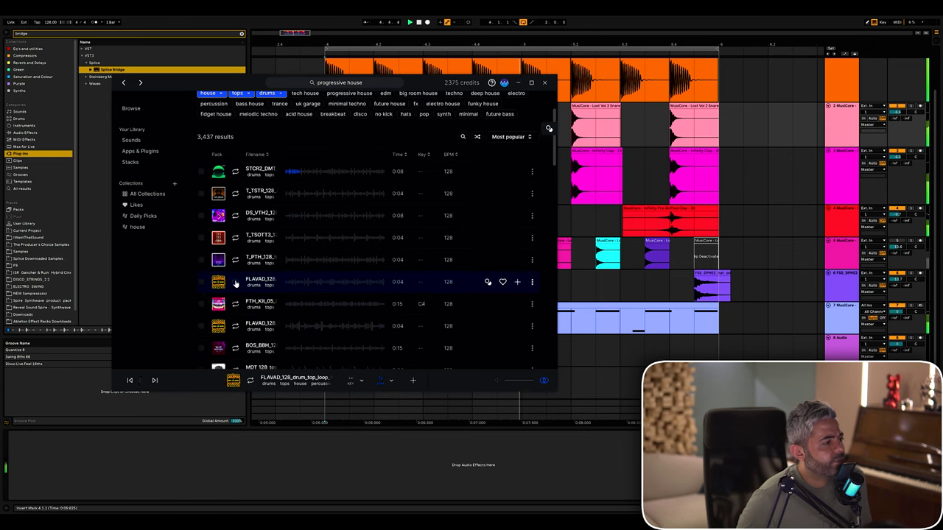
pyautogui.scroll(-1, 235, 286)
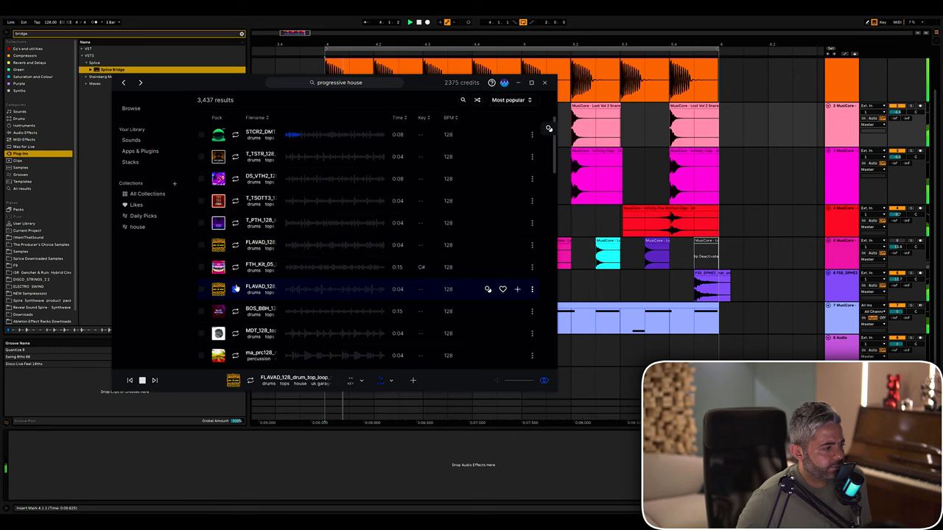
pyautogui.scroll(-1, 235, 289)
pyautogui.click(235, 274)
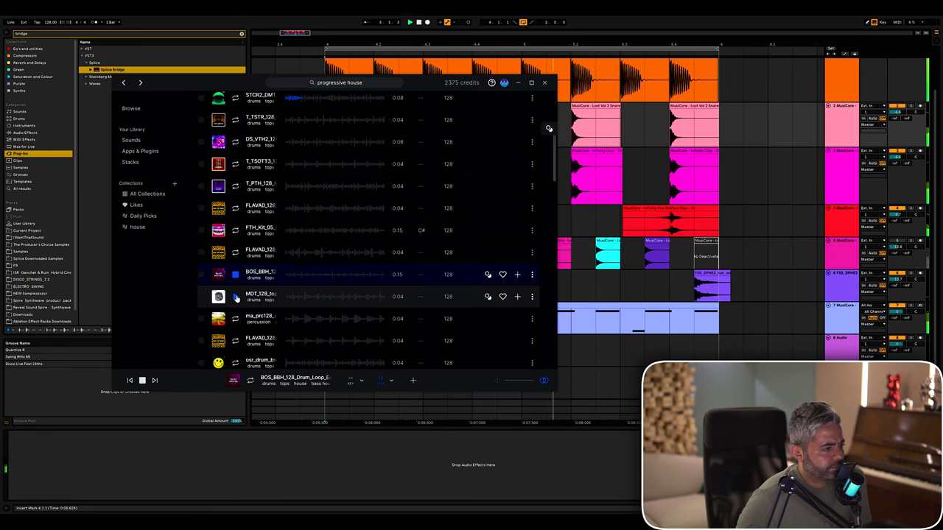
pyautogui.click(236, 297)
pyautogui.scroll(-1, 235, 291)
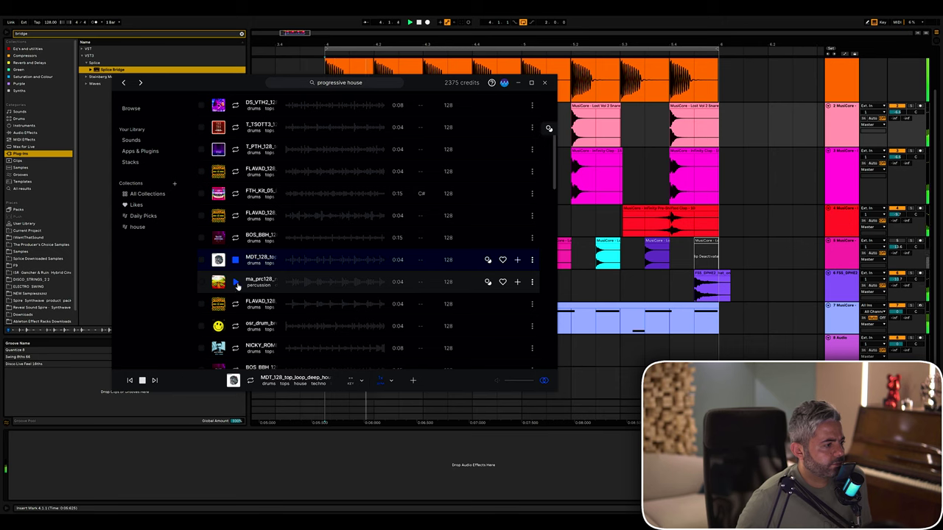
# Preview the BOS_BBH loop again and compare it with the T_PTH, T_TSOTT3 and DS_VTH2 top loops.
pyautogui.click(235, 238)
pyautogui.scroll(3, 236, 237)
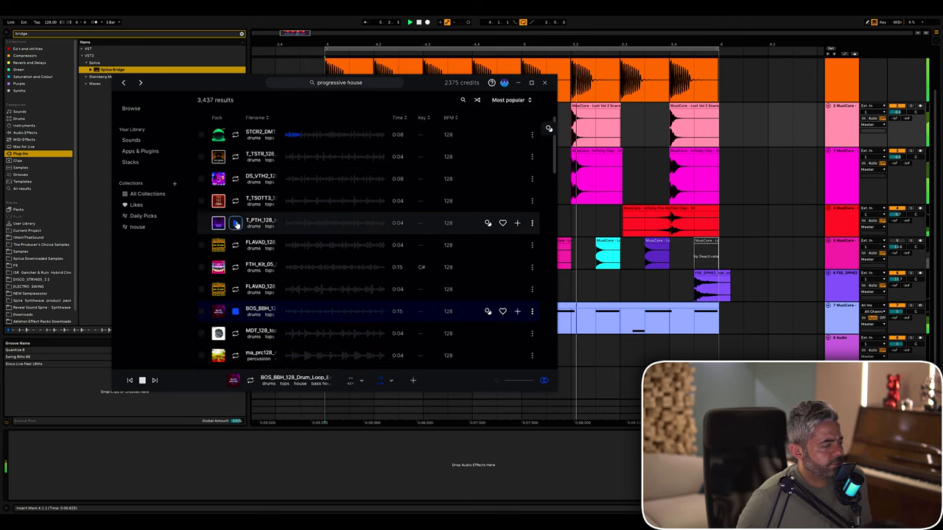
pyautogui.click(235, 222)
pyautogui.click(235, 200)
pyautogui.scroll(3, 236, 221)
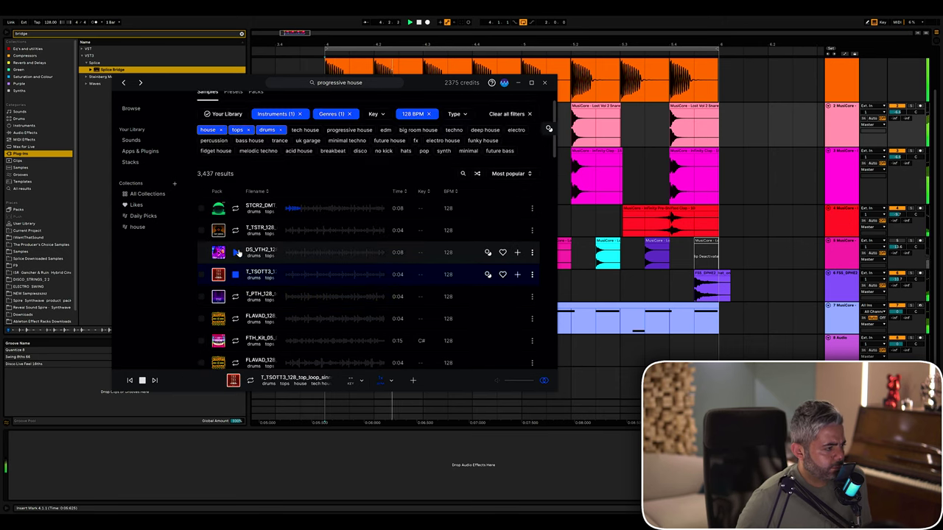
pyautogui.click(237, 253)
# Preview more top loops further down the results, through to the second BOS_BBH_128 drum loop below T_TSTR.
pyautogui.scroll(-2, 236, 287)
pyautogui.click(235, 303)
pyautogui.scroll(-2, 236, 303)
pyautogui.click(235, 303)
pyautogui.scroll(-1, 236, 301)
pyautogui.click(237, 277)
pyautogui.scroll(-1, 236, 278)
pyautogui.click(236, 279)
pyautogui.scroll(-2, 236, 279)
pyautogui.click(236, 276)
pyautogui.scroll(-1, 237, 277)
pyautogui.click(237, 278)
pyautogui.scroll(-2, 236, 272)
pyautogui.click(236, 252)
pyautogui.scroll(-3, 236, 251)
pyautogui.click(235, 245)
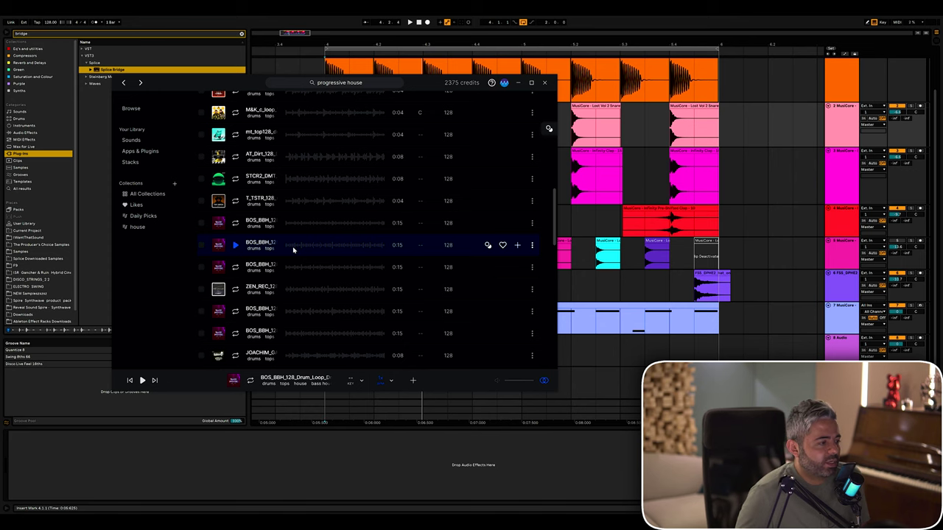
# Audition the chosen BOS_BBH_128 drum loop in sync with the beat, adjusting the Splice Bridge track's volume during playback.
pyautogui.click(270, 491)
pyautogui.press('space')
pyautogui.click(280, 517)
pyautogui.click(235, 246)
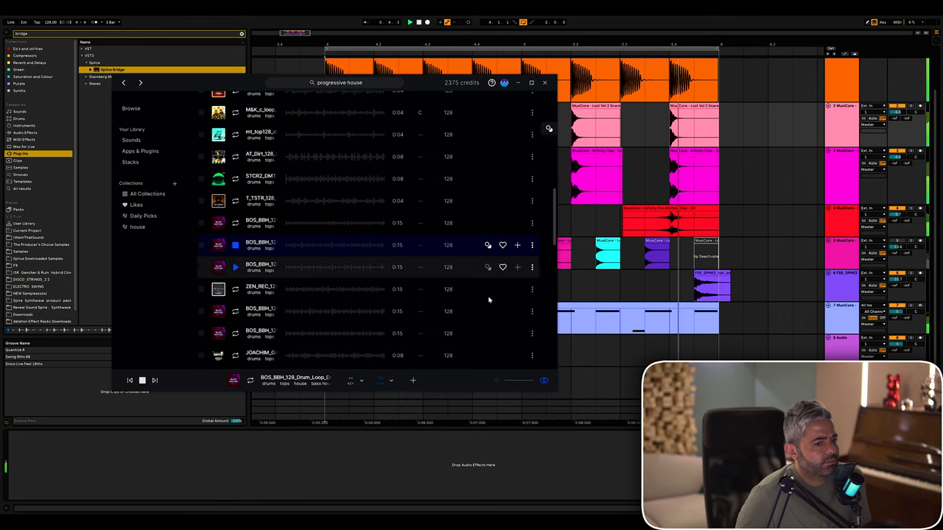
pyautogui.click(897, 376)
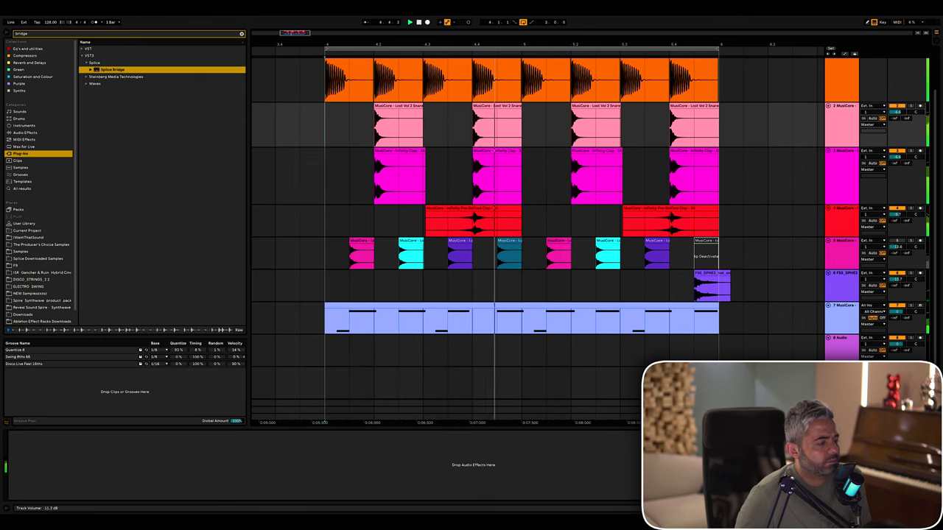
pyautogui.click(282, 520)
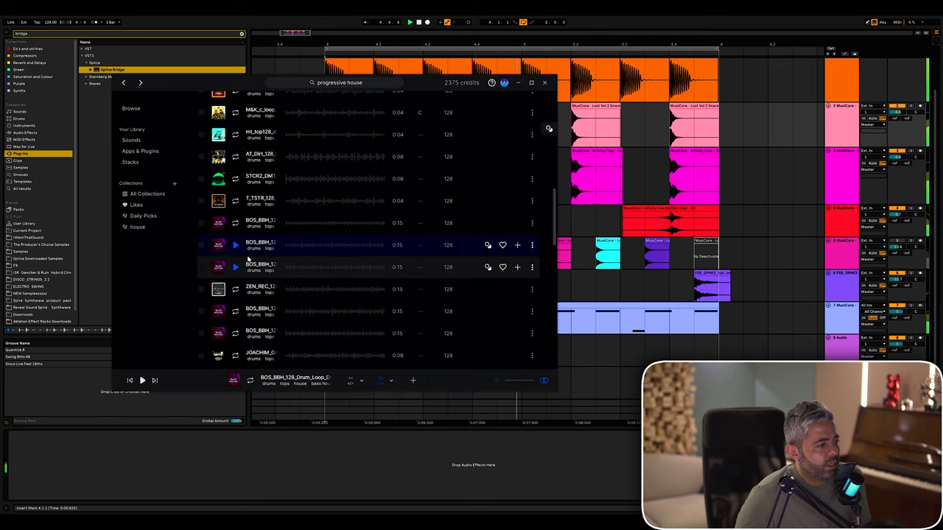
pyautogui.click(282, 521)
pyautogui.press('space')
pyautogui.click(281, 520)
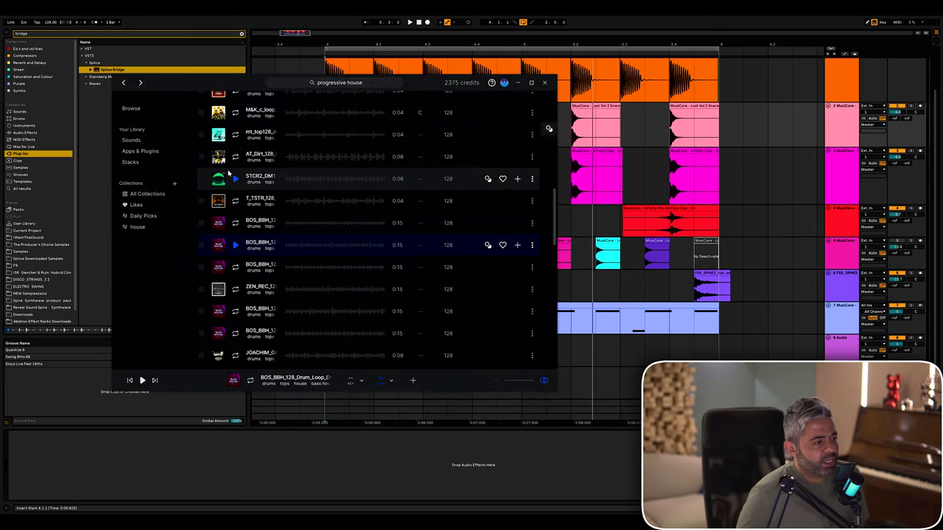
# Download the BOS_BBH_128 Drum Loop Dream sample, place it on a new track from bar 4, and play it with the beat.
pyautogui.click(518, 245)
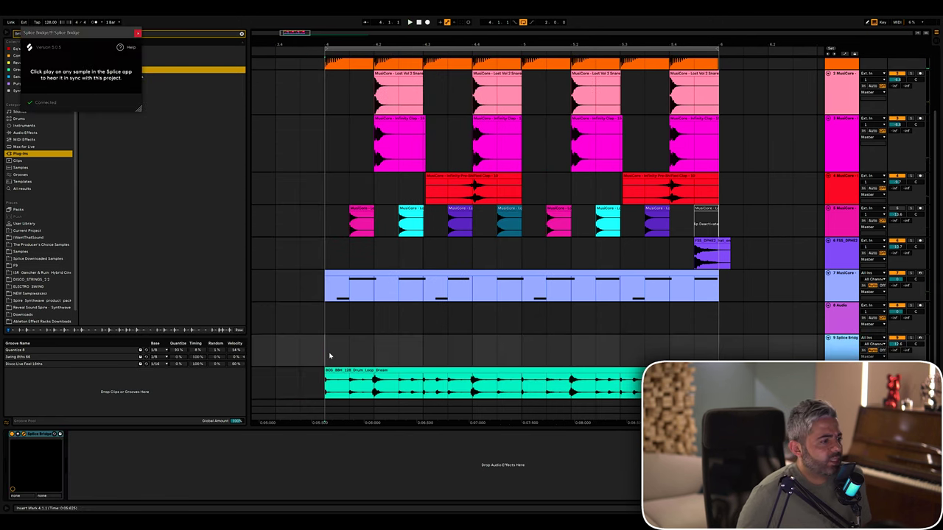
pyautogui.press('-')
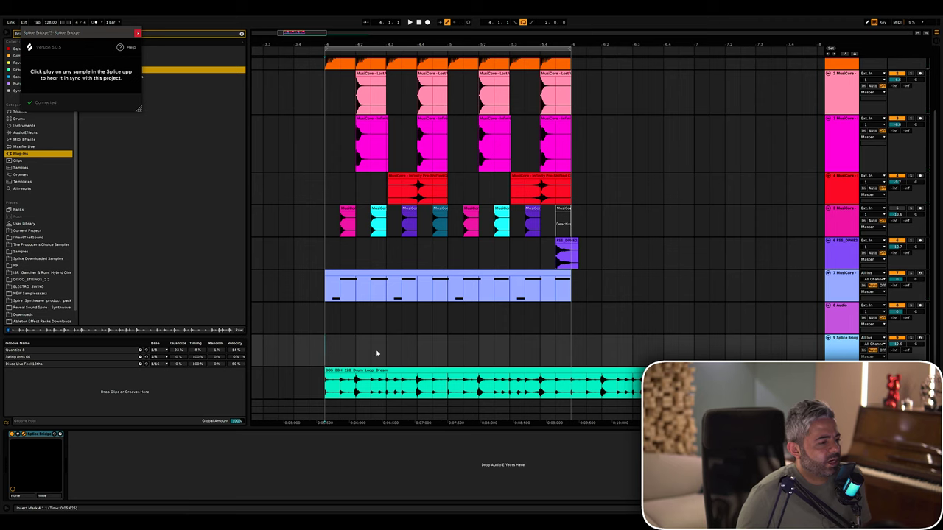
pyautogui.press('space')
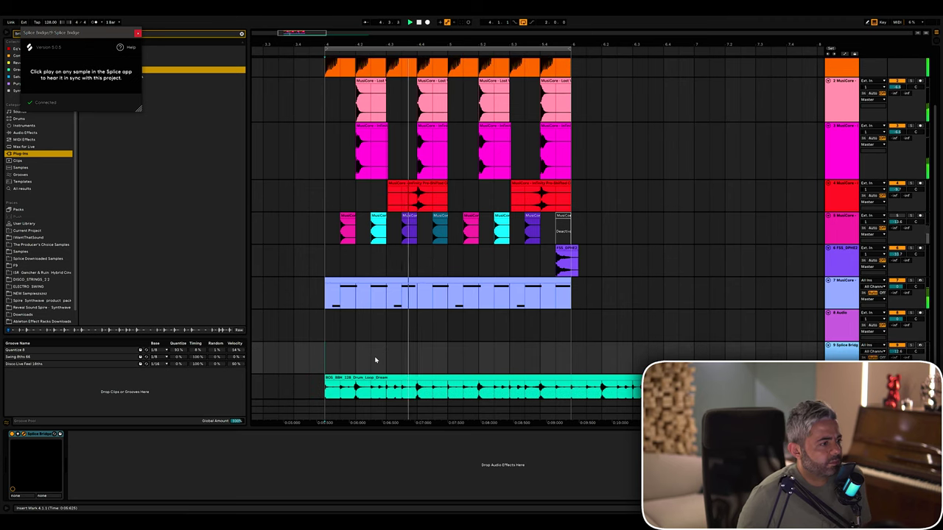
pyautogui.scroll(-2, 375, 360)
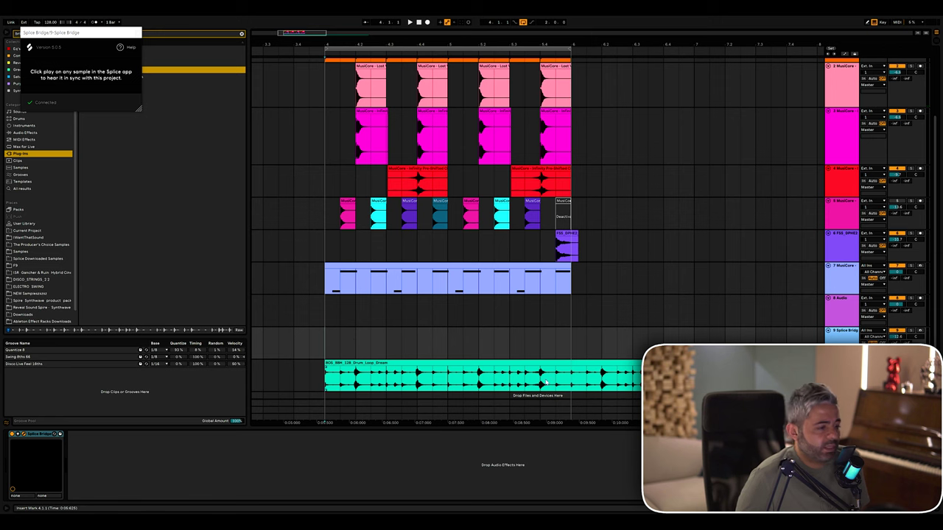
# Split the drum loop clip at bar 6 and delete the part beyond the two-bar loop.
pyautogui.click(571, 373)
pyautogui.hotkey('ctrl', 'e')
pyautogui.press('Delete')
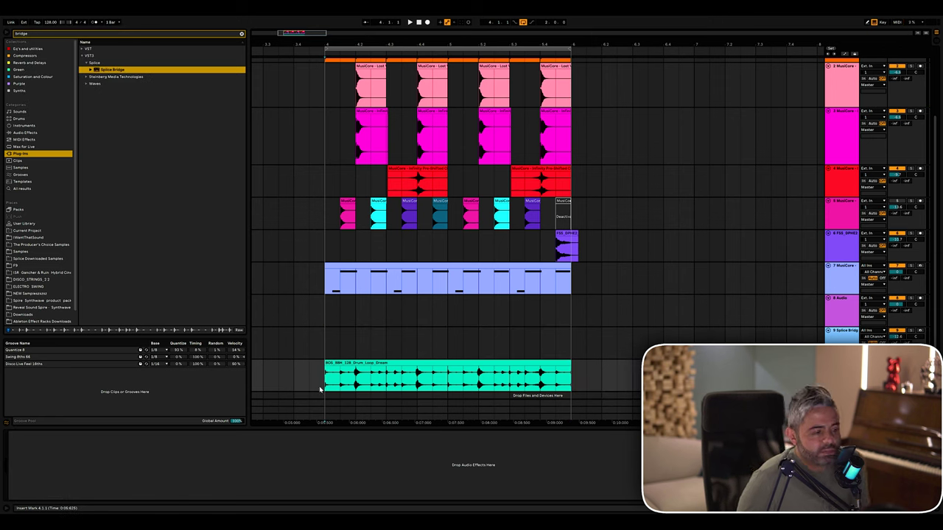
# Play the two-bar beat together with the trimmed drum loop to hear how they blend.
pyautogui.click(340, 362)
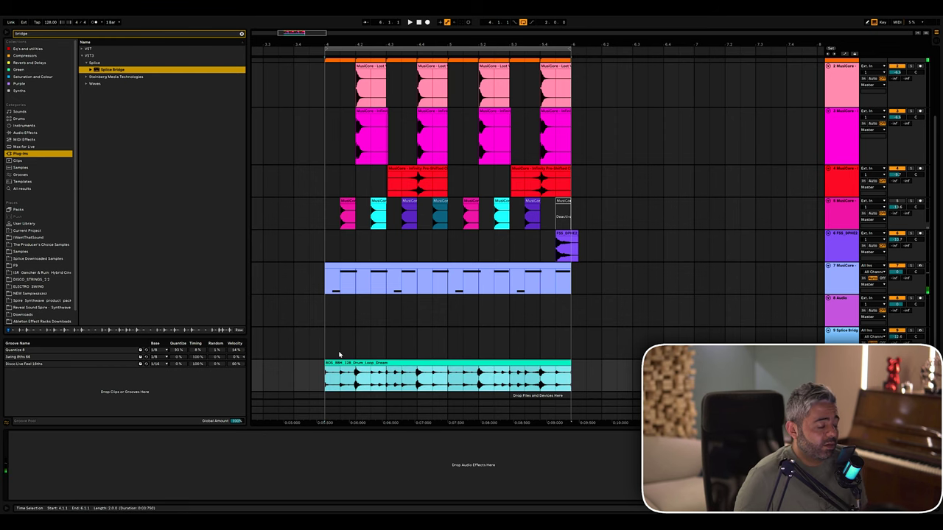
pyautogui.click(366, 362)
pyautogui.press('space')
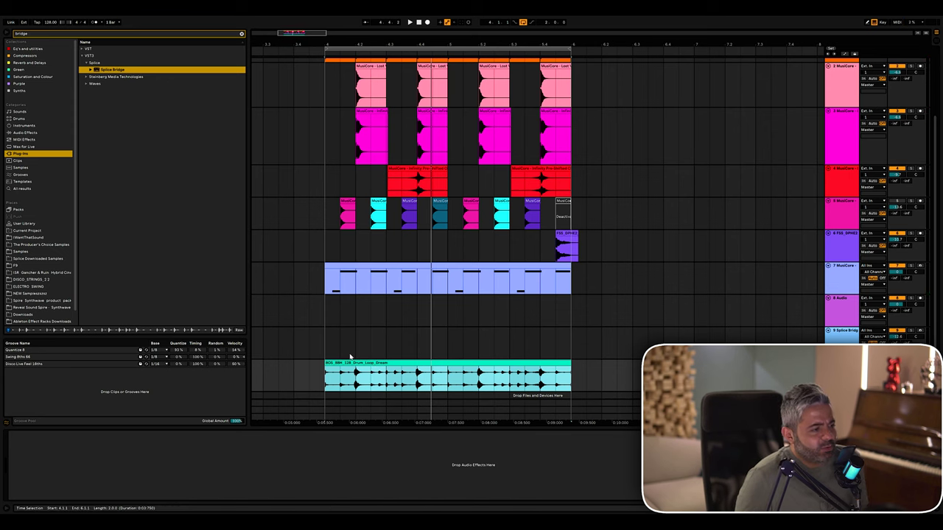
pyautogui.click(324, 378)
pyautogui.press('space')
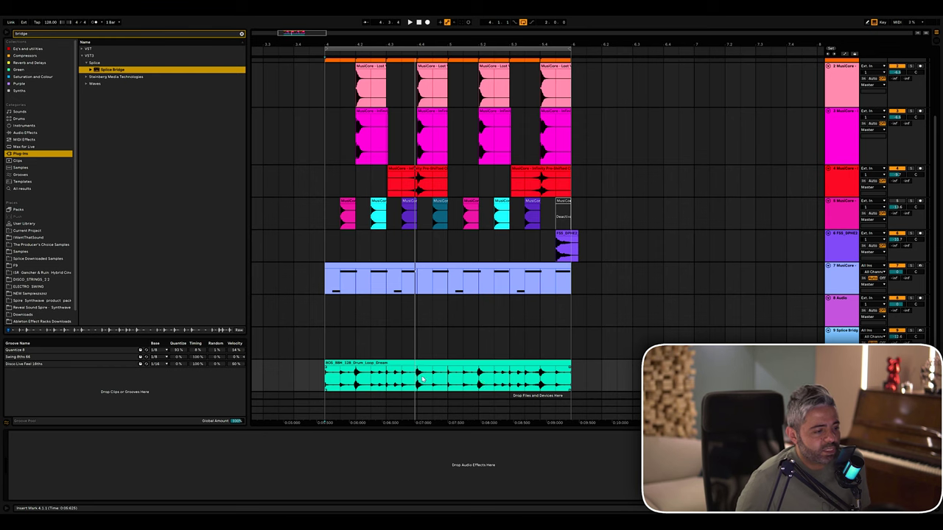
pyautogui.press('space')
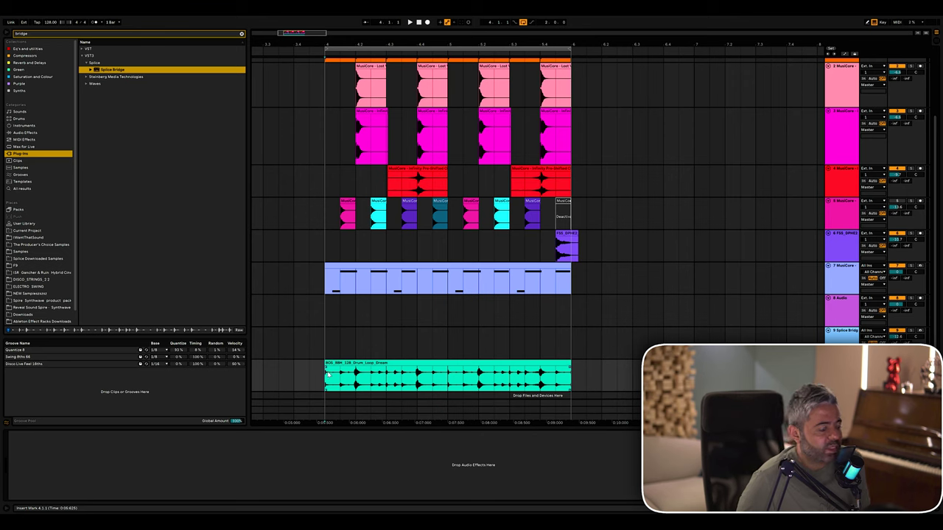
# Compare the beat with the drum loop clip deactivated and with it active again.
pyautogui.click(343, 364)
pyautogui.press('space')
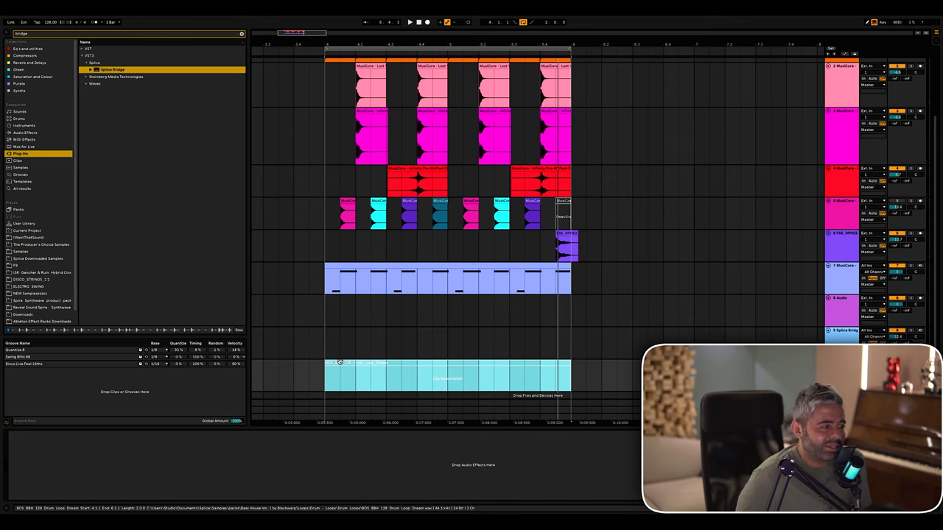
pyautogui.press('0')
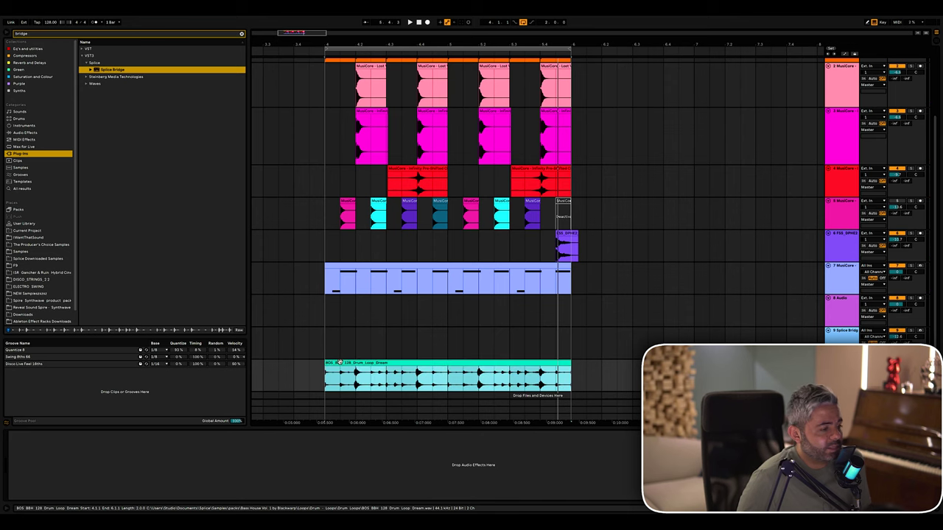
pyautogui.press('space')
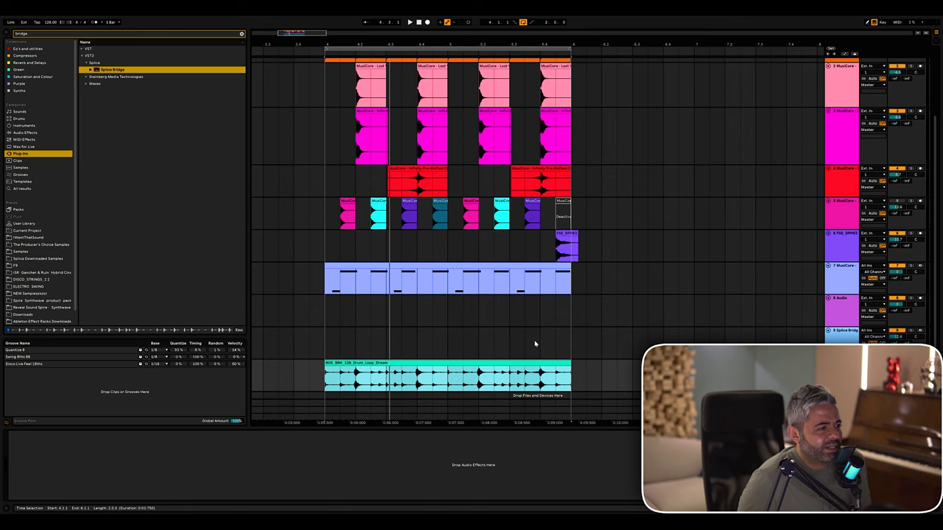
# Look over all the tracks from the kick to the new drum loop and hide the device view below the arrangement.
pyautogui.scroll(3, 539, 335)
pyautogui.scroll(-3, 587, 349)
pyautogui.scroll(-1, 587, 349)
pyautogui.scroll(2, 583, 347)
pyautogui.scroll(-3, 583, 347)
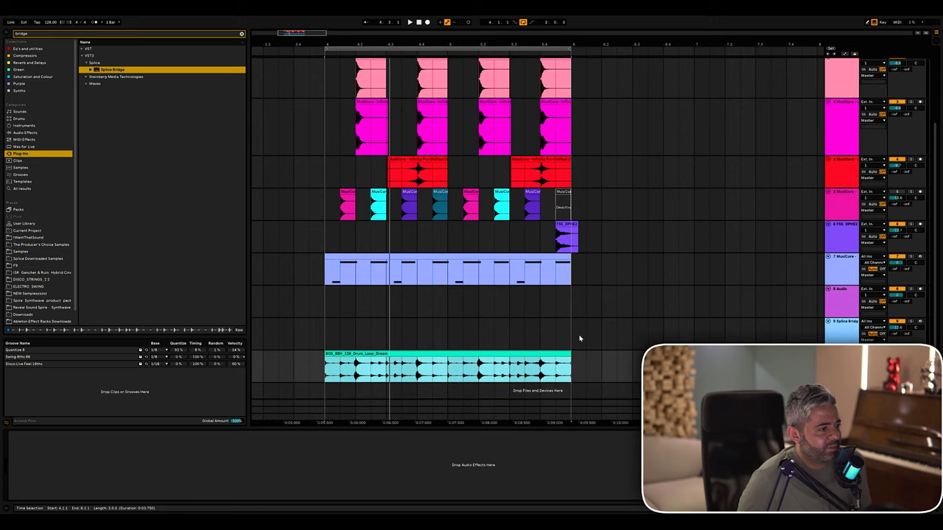
pyautogui.scroll(1, 579, 338)
pyautogui.scroll(2, 552, 308)
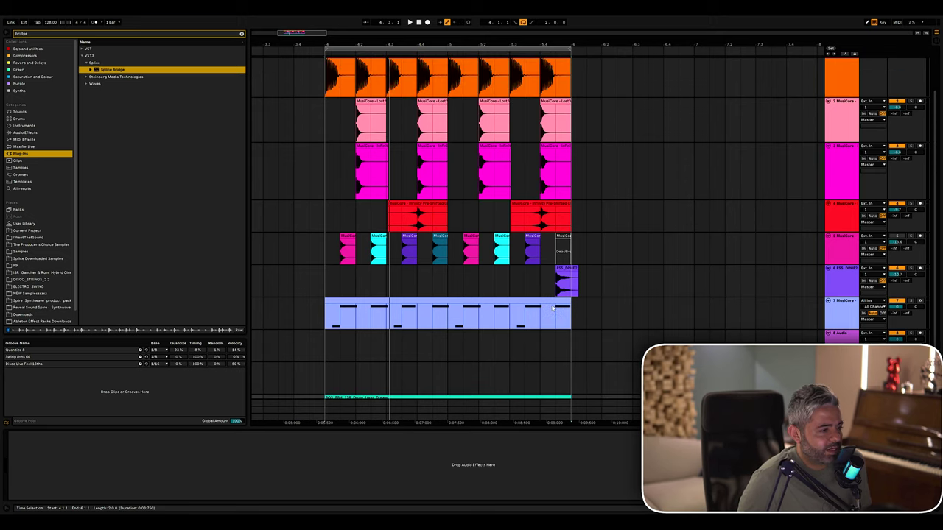
pyautogui.scroll(-3, 554, 312)
pyautogui.scroll(-1, 553, 311)
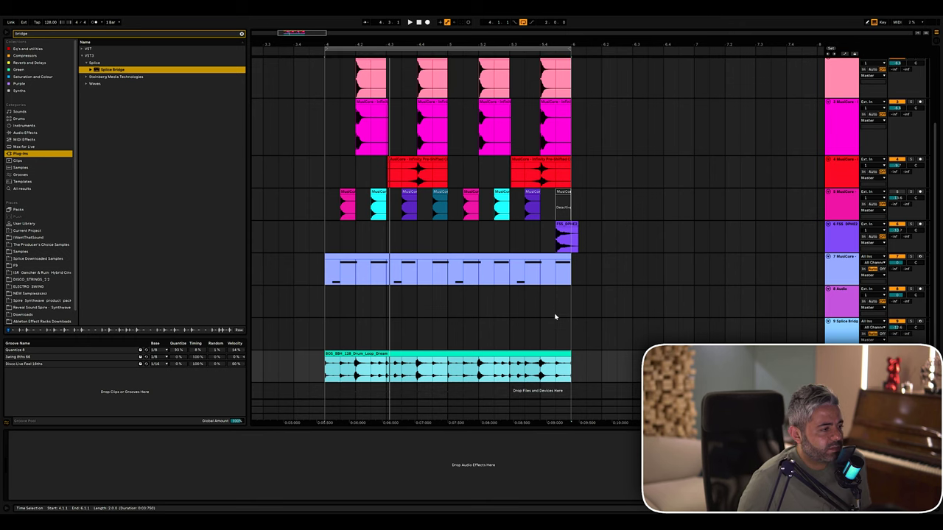
pyautogui.scroll(1, 555, 317)
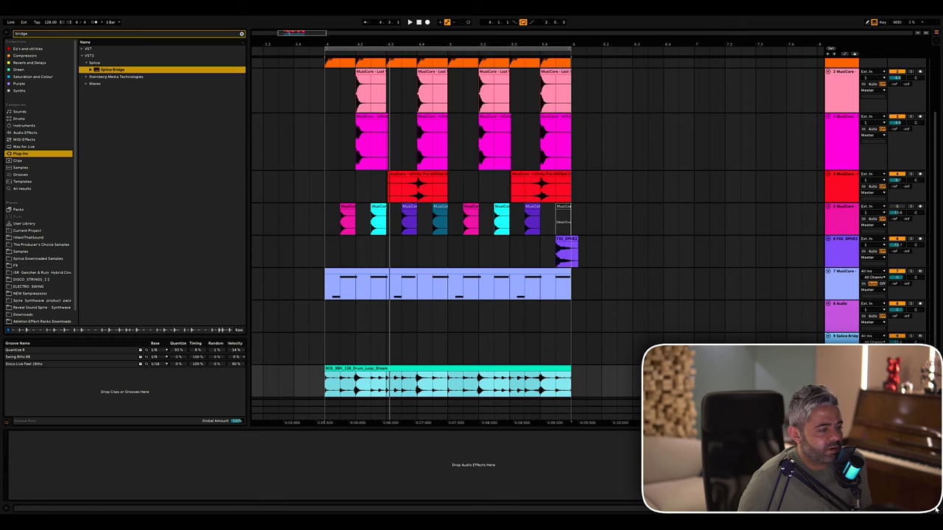
pyautogui.click(937, 508)
pyautogui.scroll(1, 596, 369)
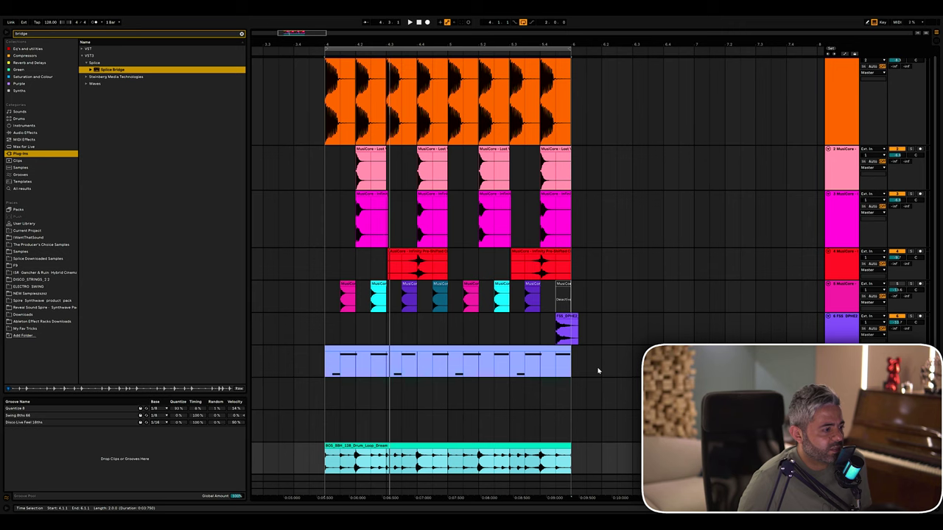